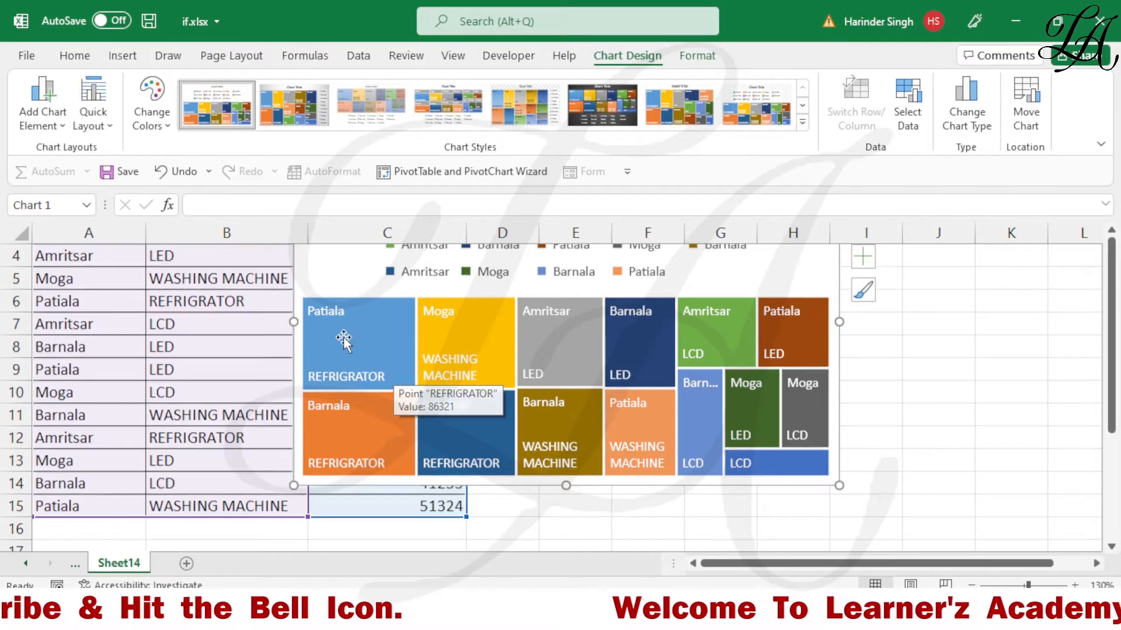
Set the treemap's label option to Banner so the branch names appear as header strips, and close the formatting pane
scroll(343, 337, up, 1)
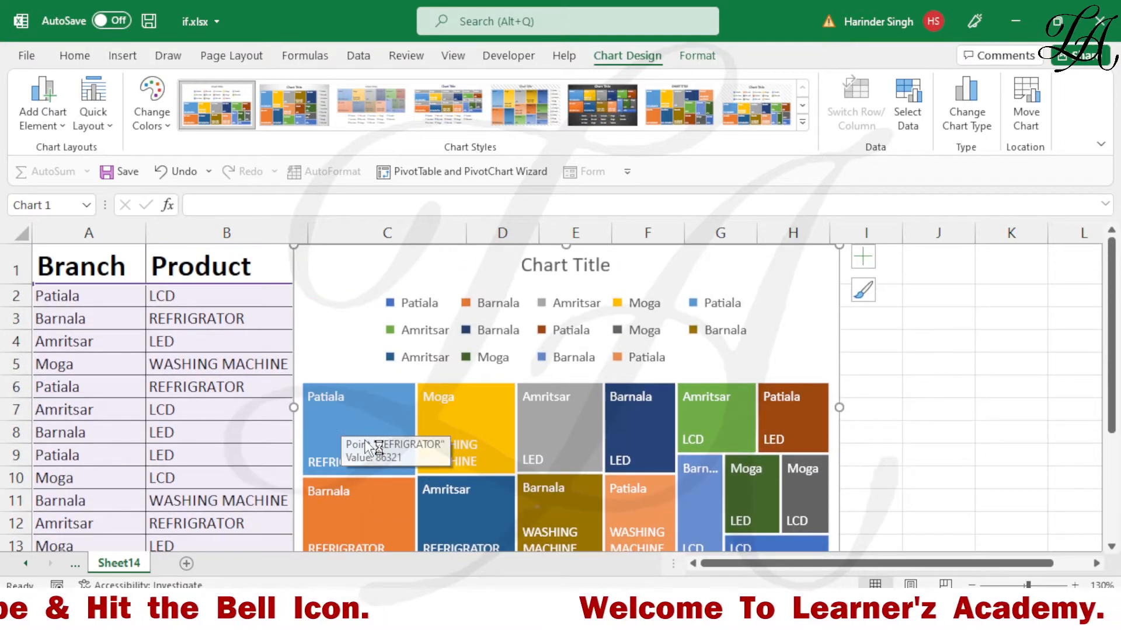
mouse_move(362, 465)
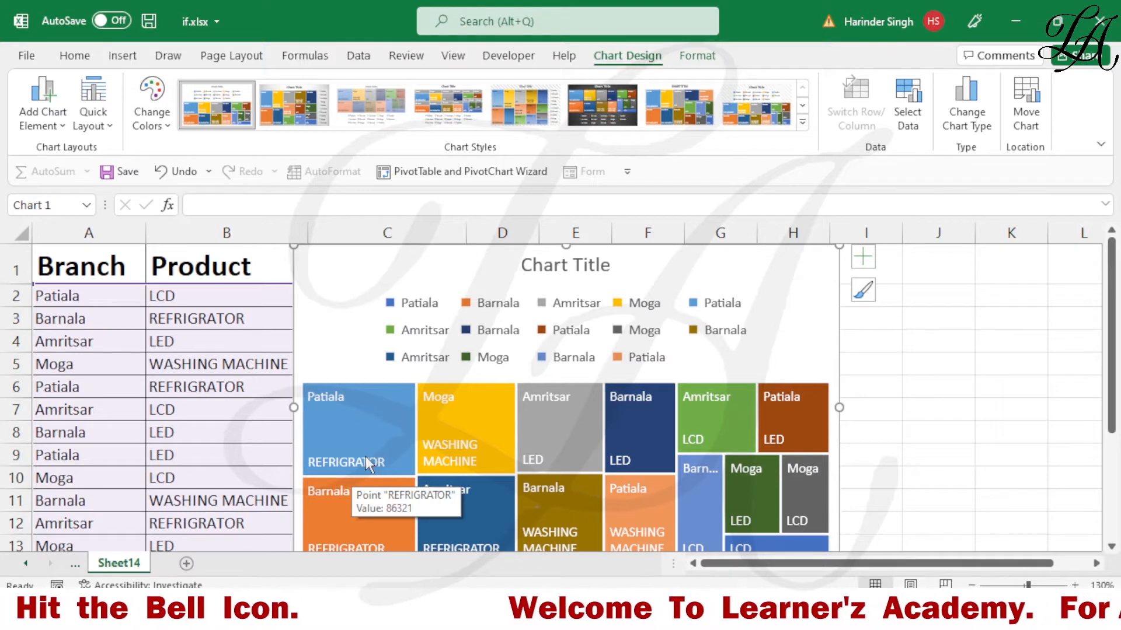
mouse_move(580, 428)
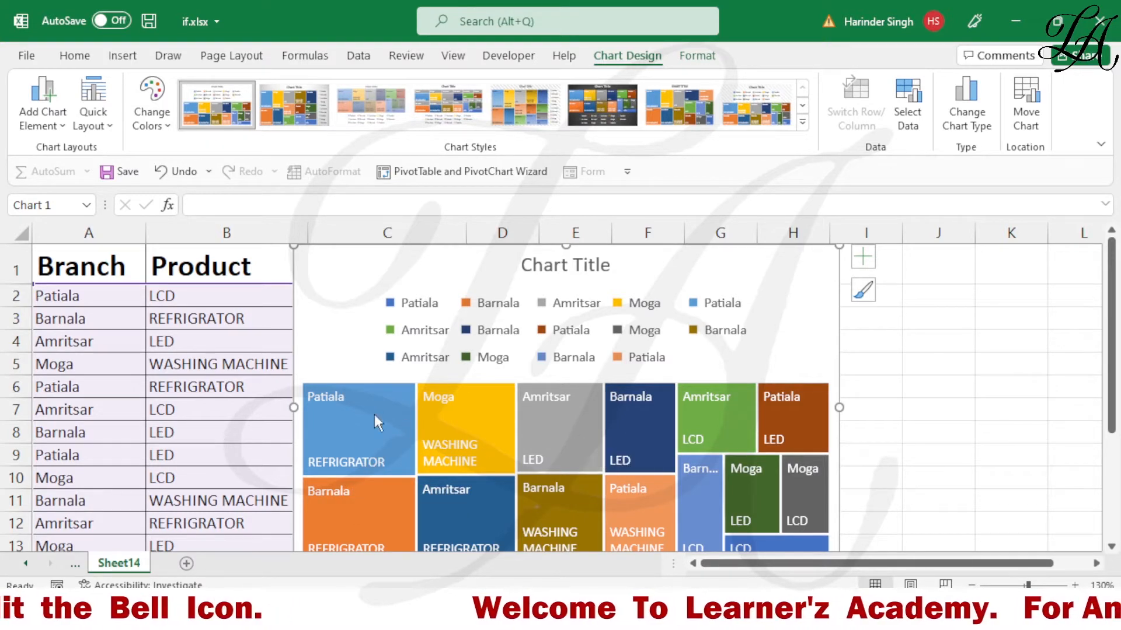
mouse_move(342, 434)
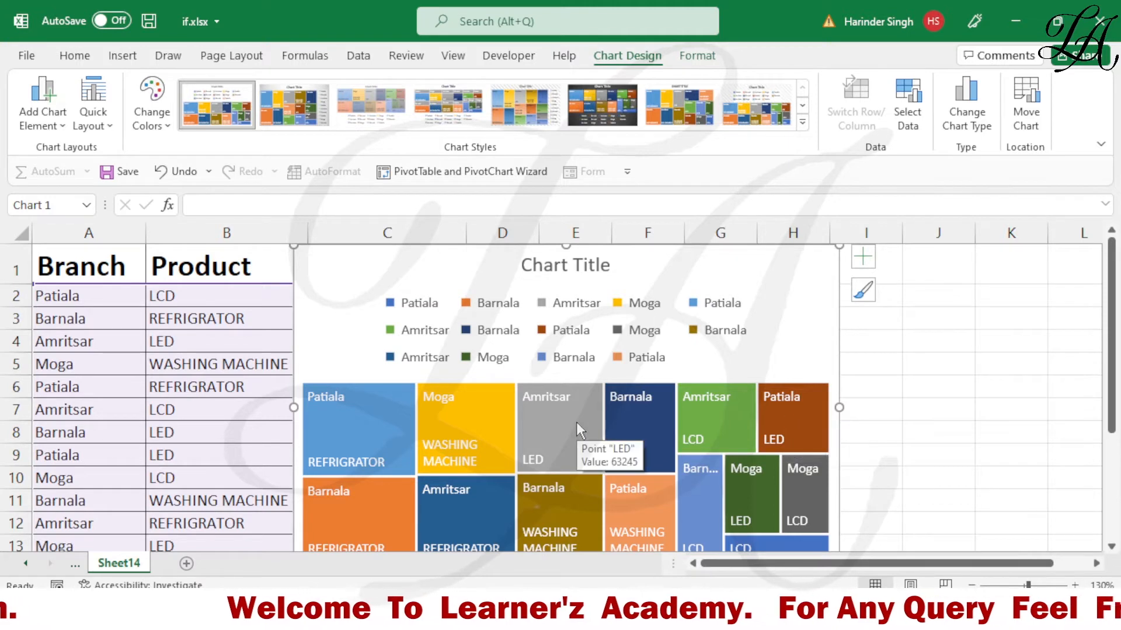
scroll(576, 422, down, 1)
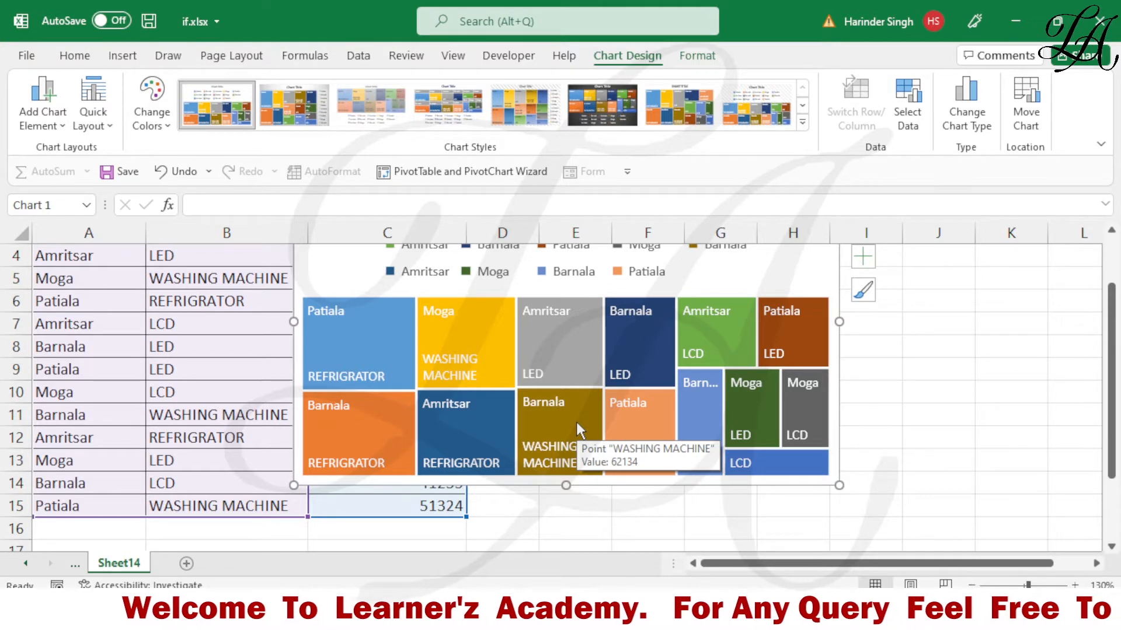
click(380, 345)
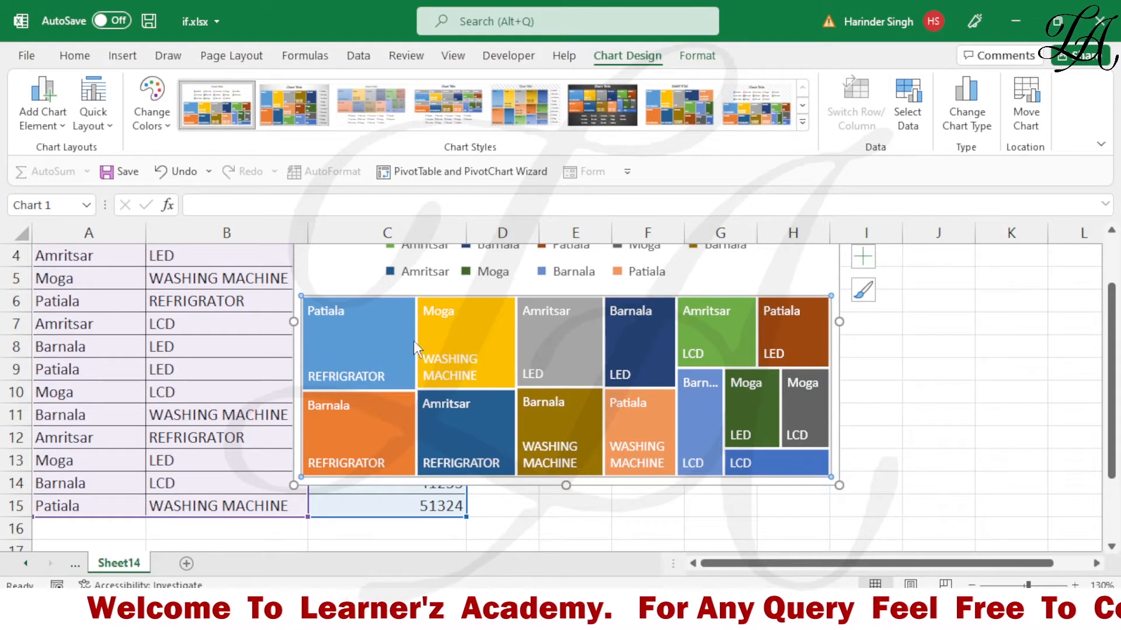
double_click(636, 374)
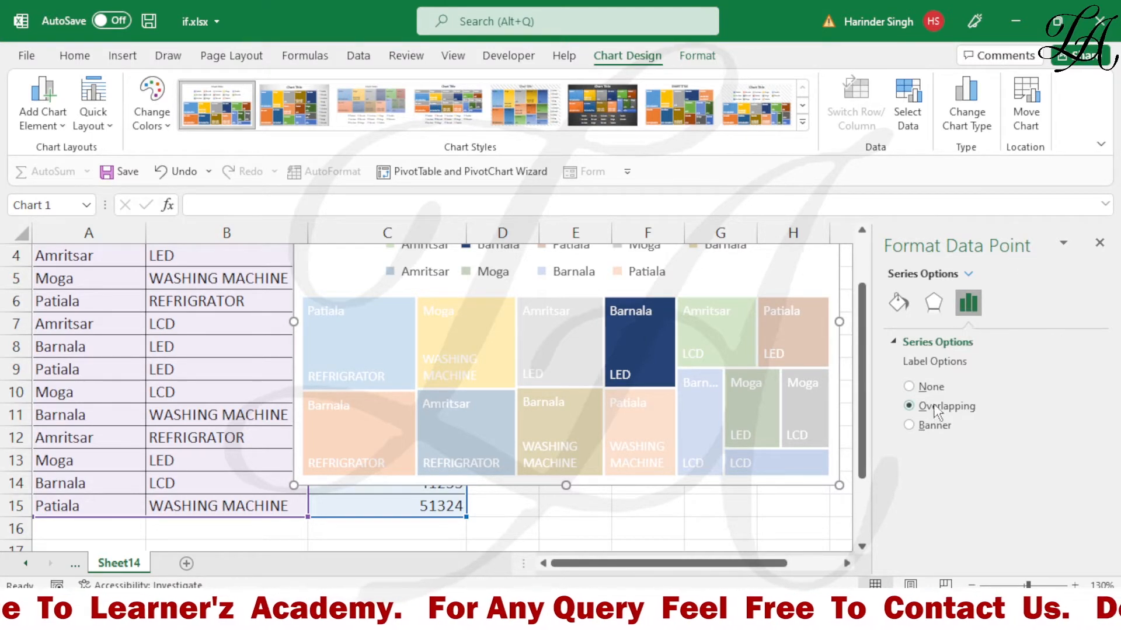
click(906, 426)
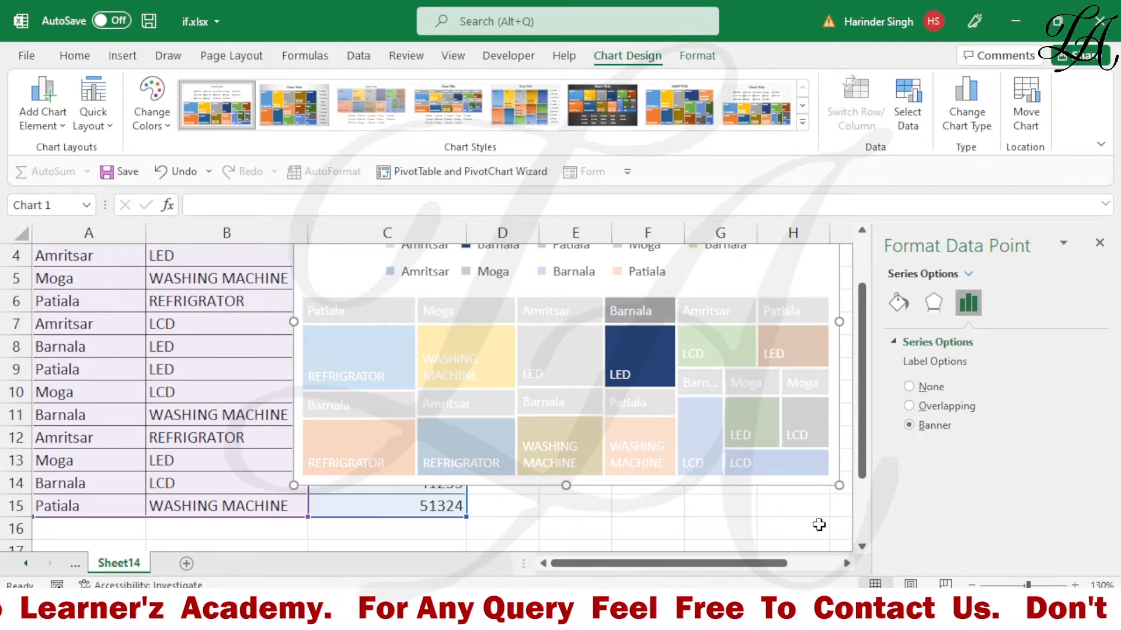
click(807, 538)
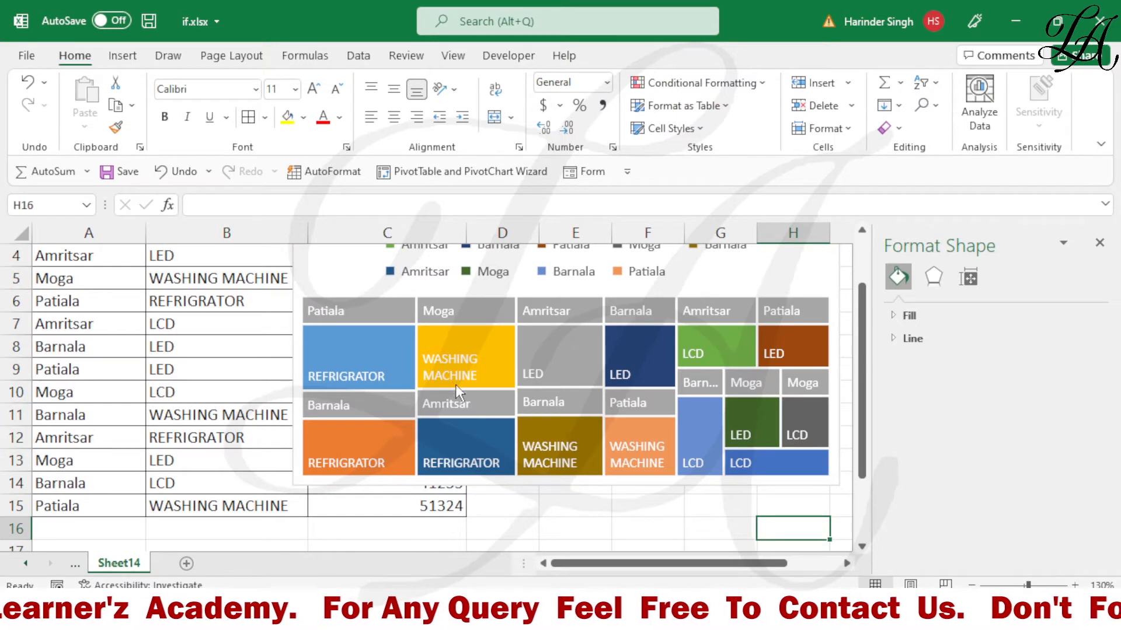
scroll(456, 386, up, 1)
click(1098, 244)
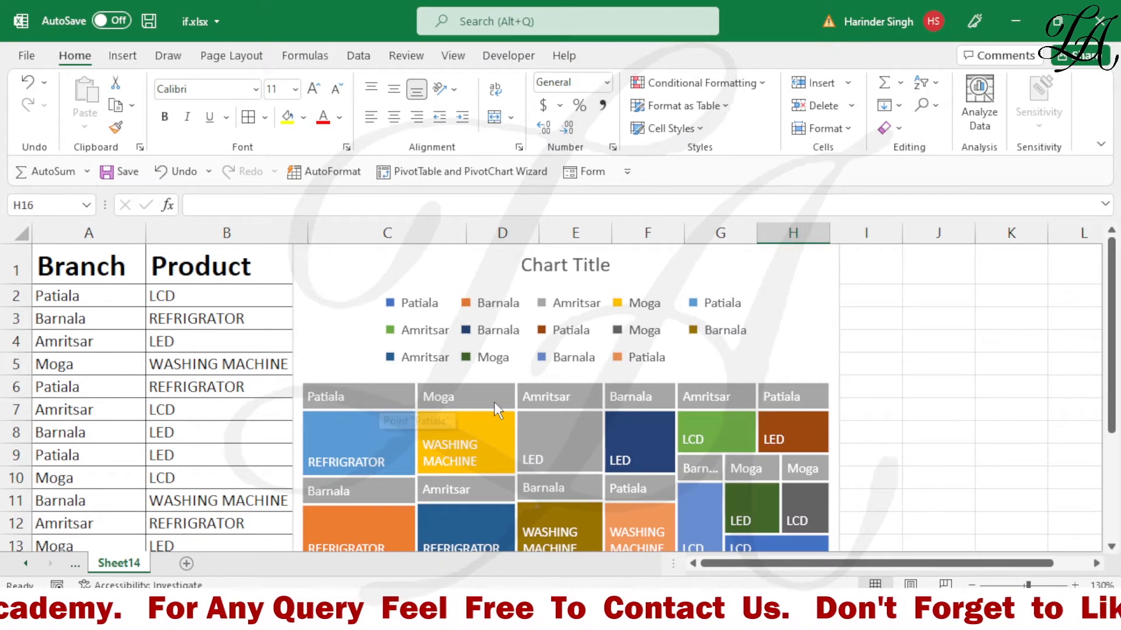
Enlarge the treemap chart to reach about column I, row 16, and move it beside the data so it starts at column D
scroll(845, 423, down, 1)
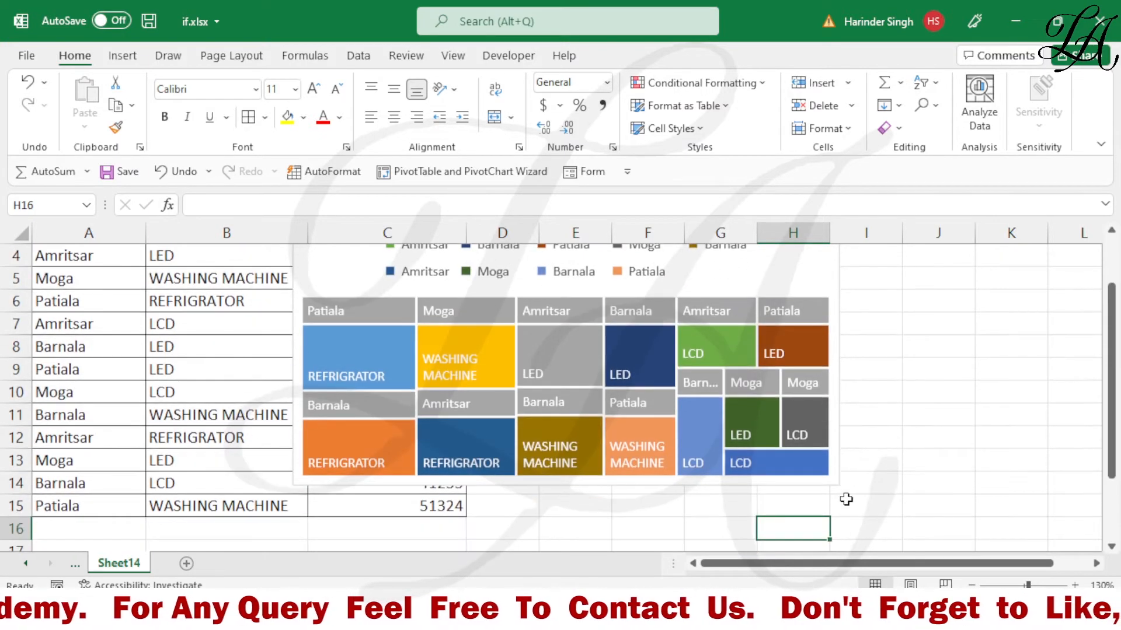
click(816, 451)
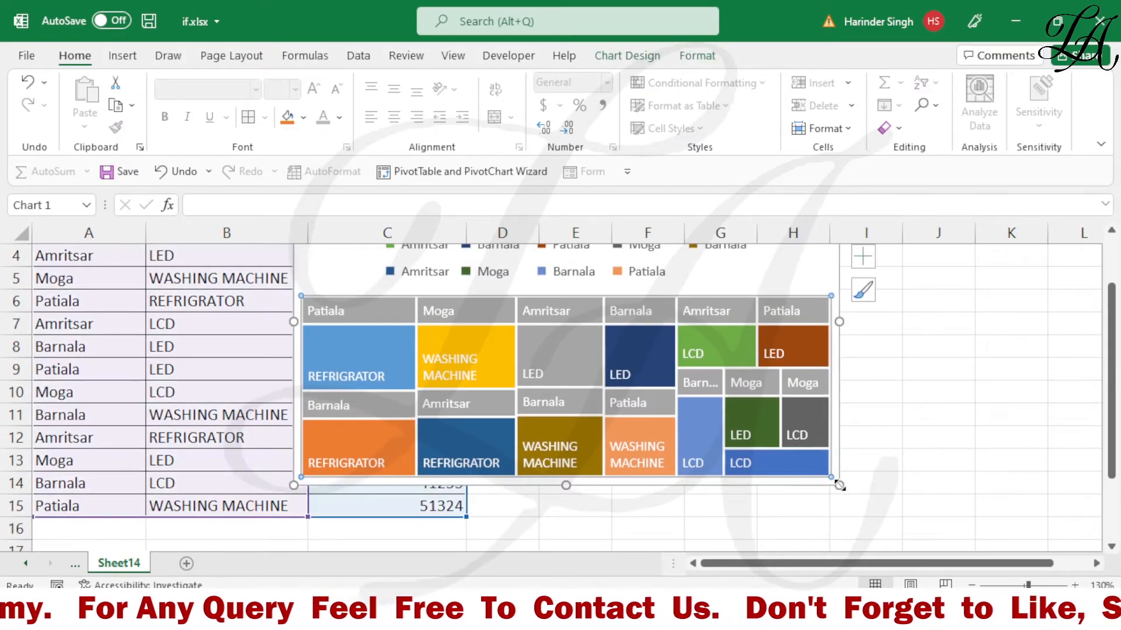
drag(839, 485, 879, 538)
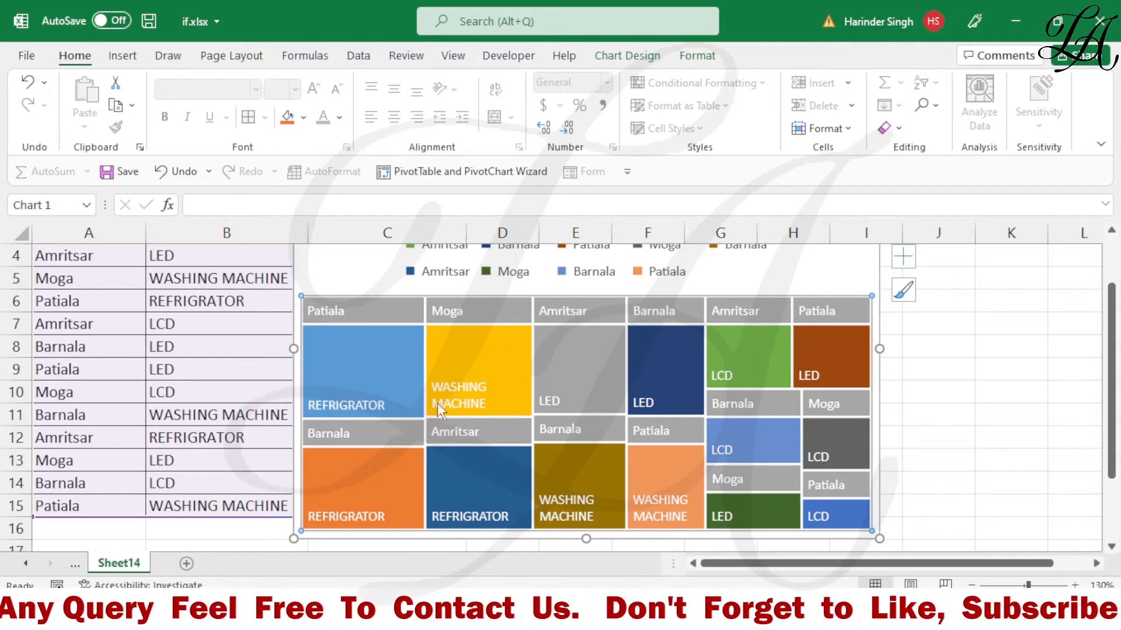
mouse_move(359, 401)
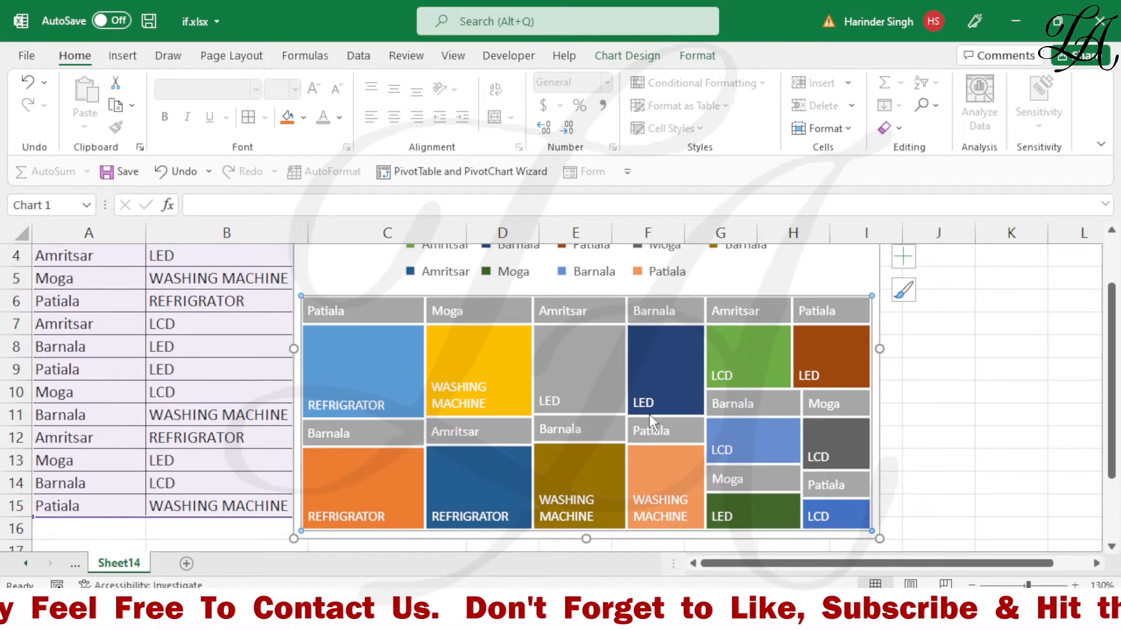
mouse_move(764, 468)
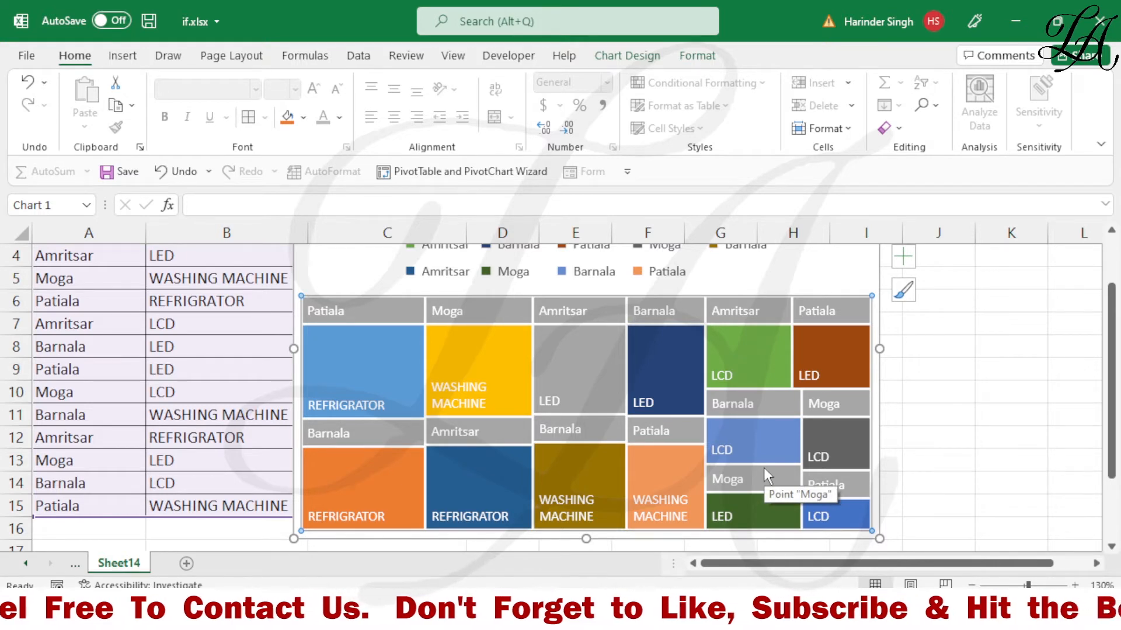
scroll(212, 356, up, 1)
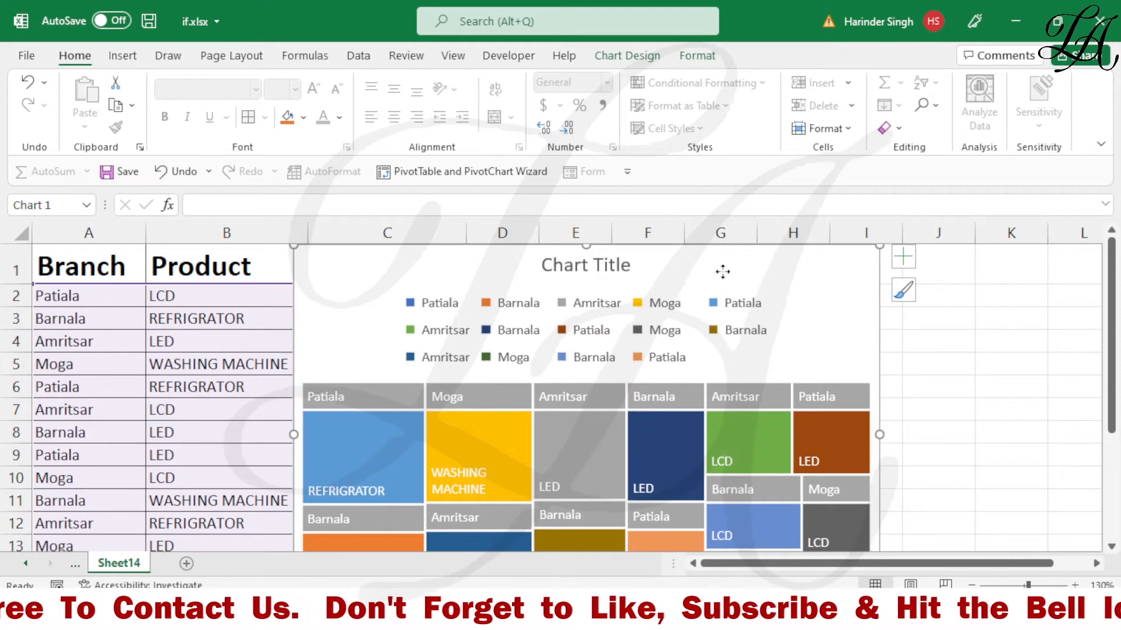
drag(720, 267, 905, 271)
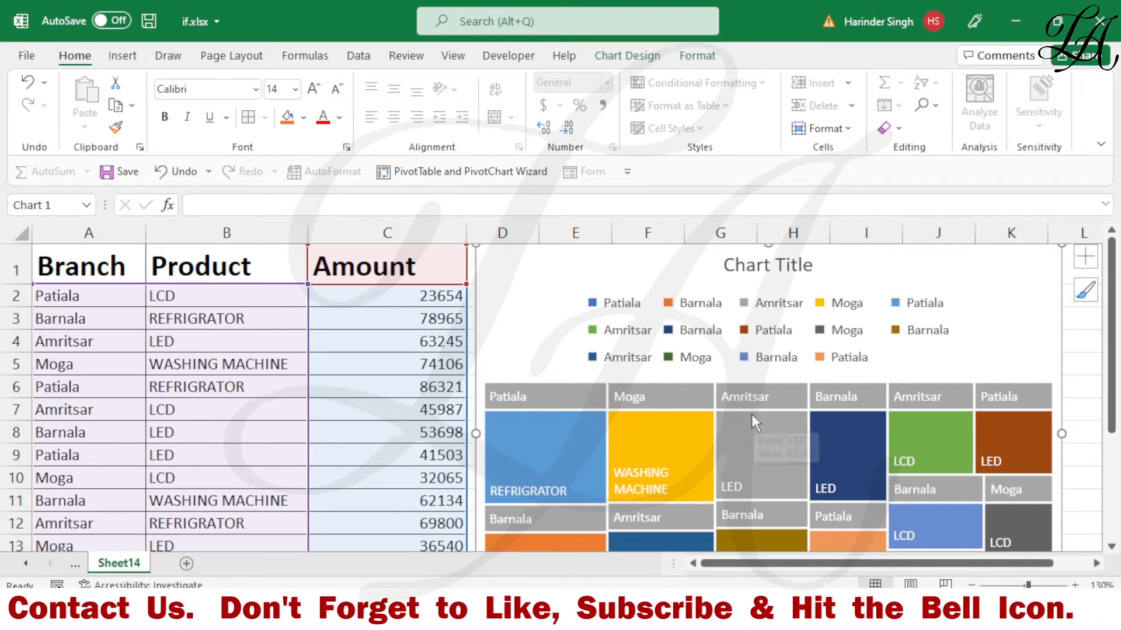
Add the value to the data label of the large light-blue Patiala refrigerator tile
mouse_move(558, 461)
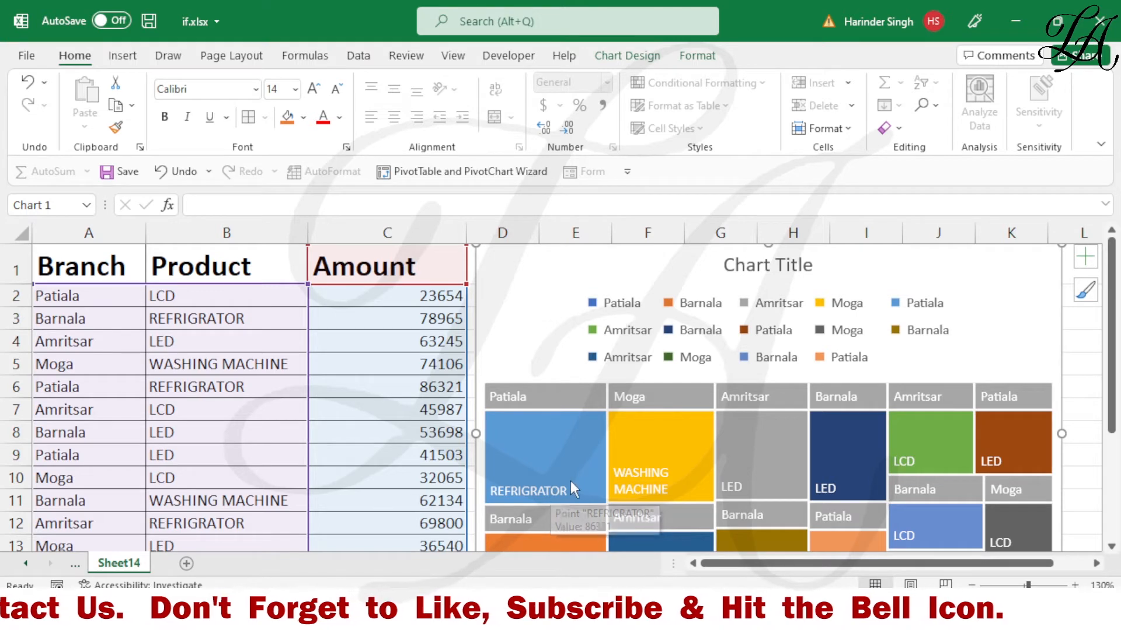
click(559, 491)
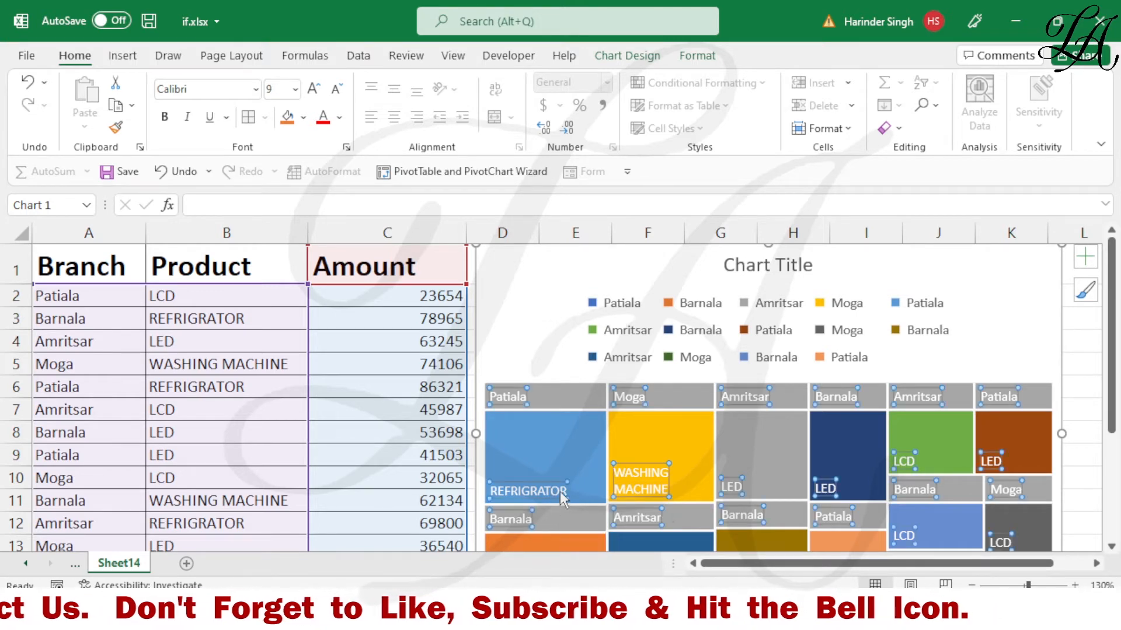
double_click(559, 490)
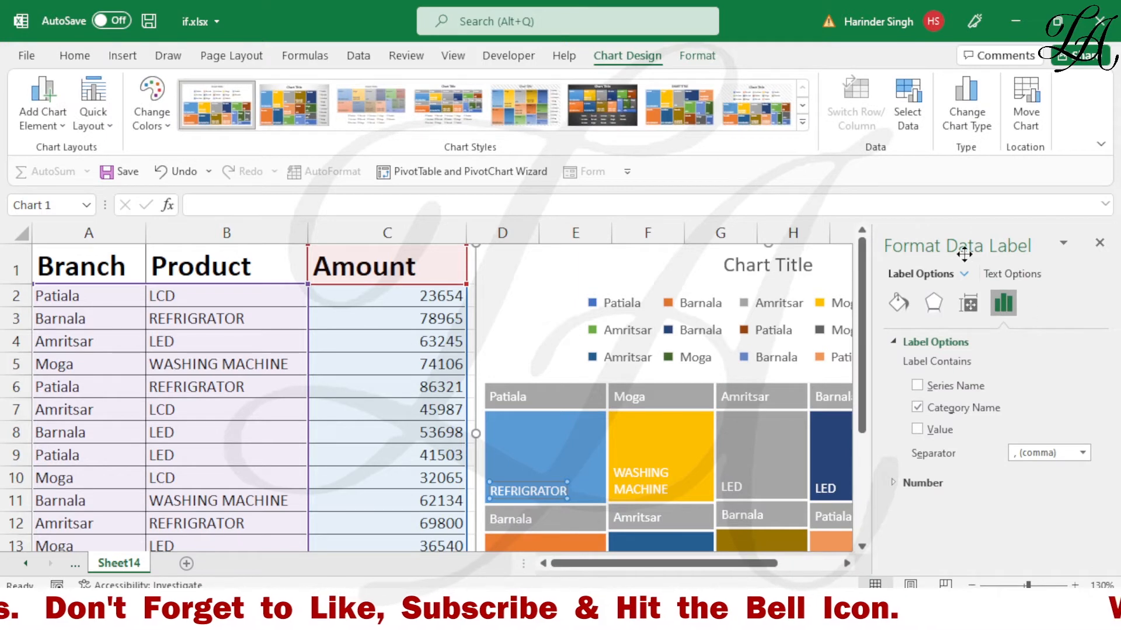
click(918, 430)
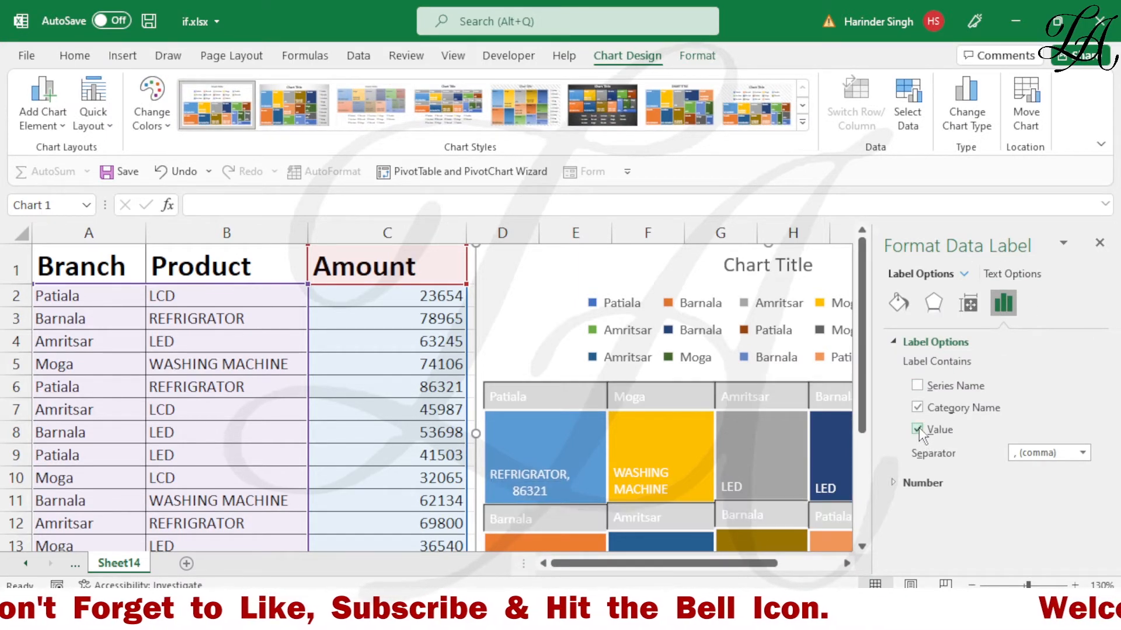
click(579, 425)
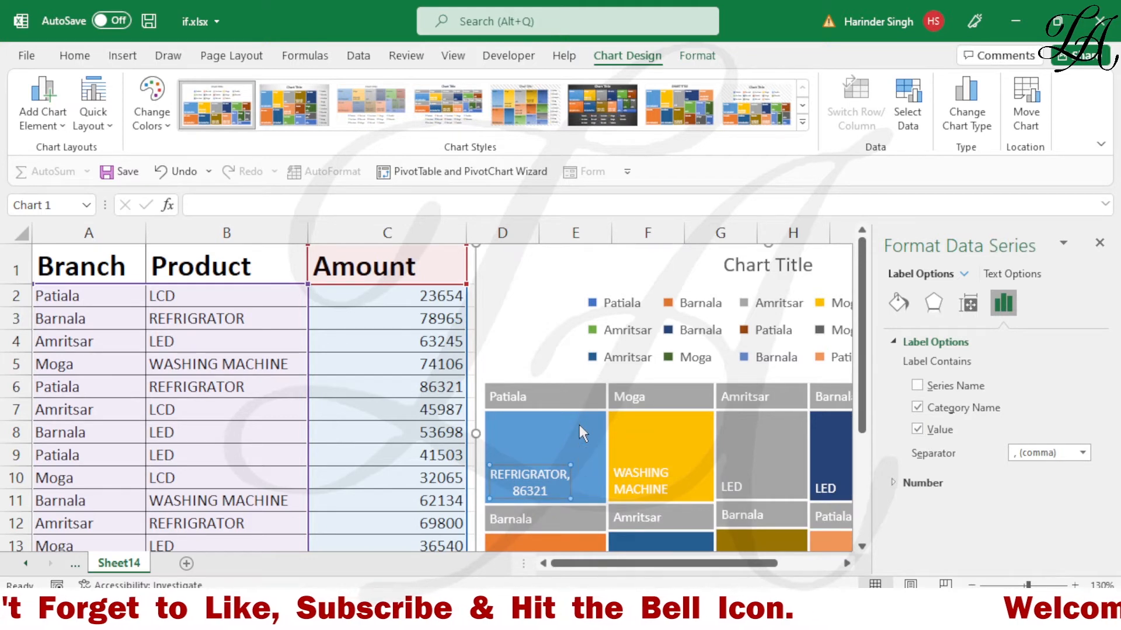
Show values alongside category names in all the treemap's data labels, close the formatting pane and deselect the chart
click(635, 485)
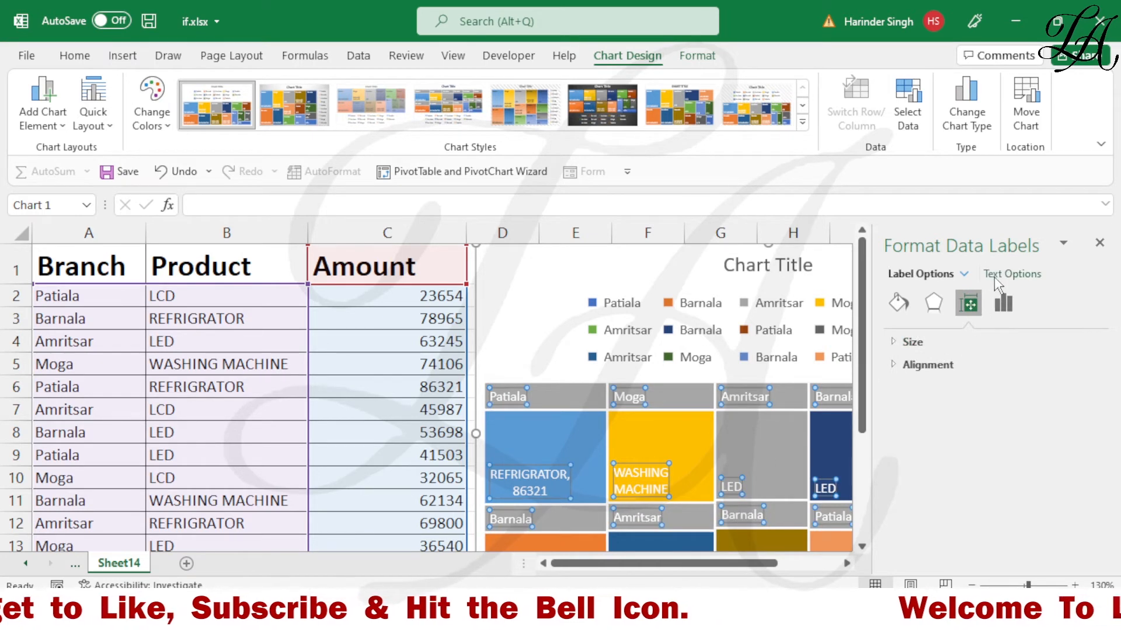
click(996, 311)
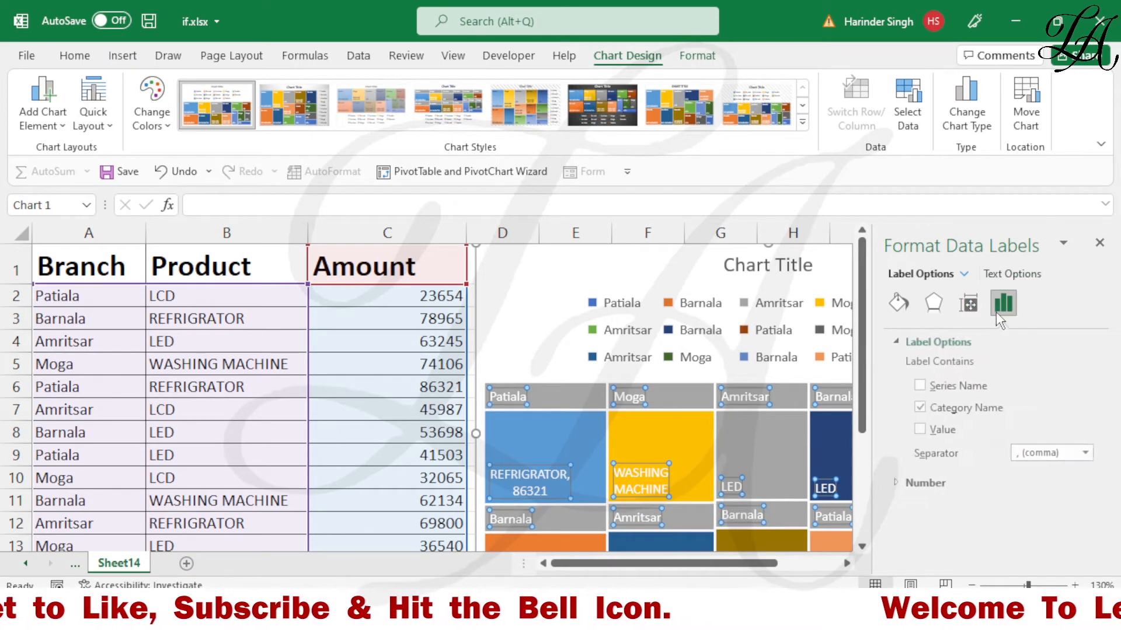
click(919, 430)
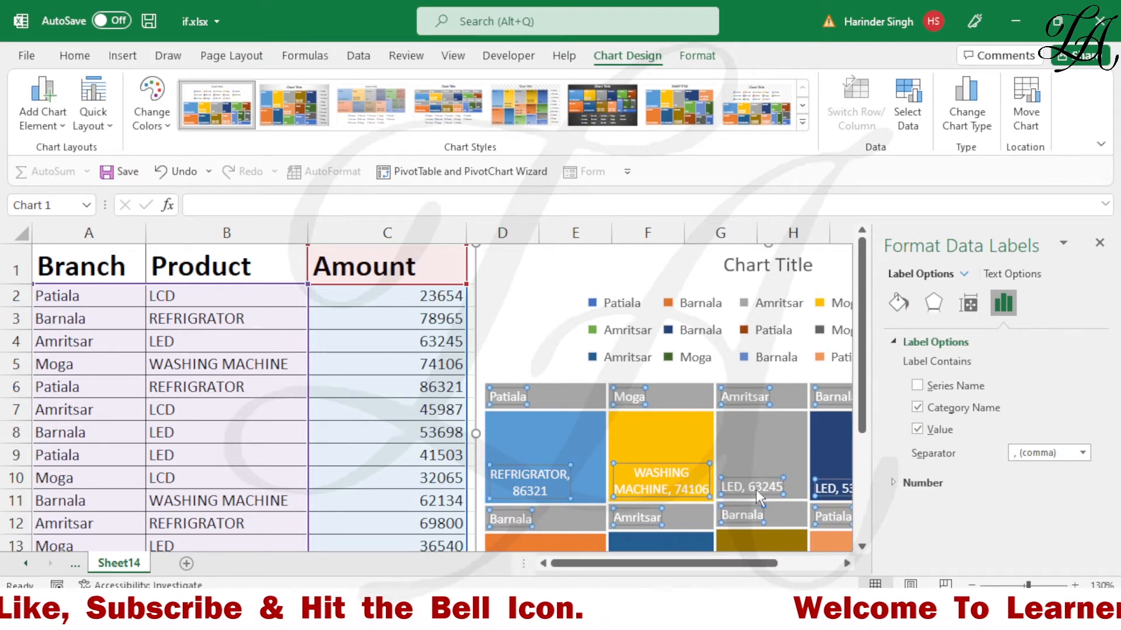
click(1099, 243)
scroll(823, 477, down, 2)
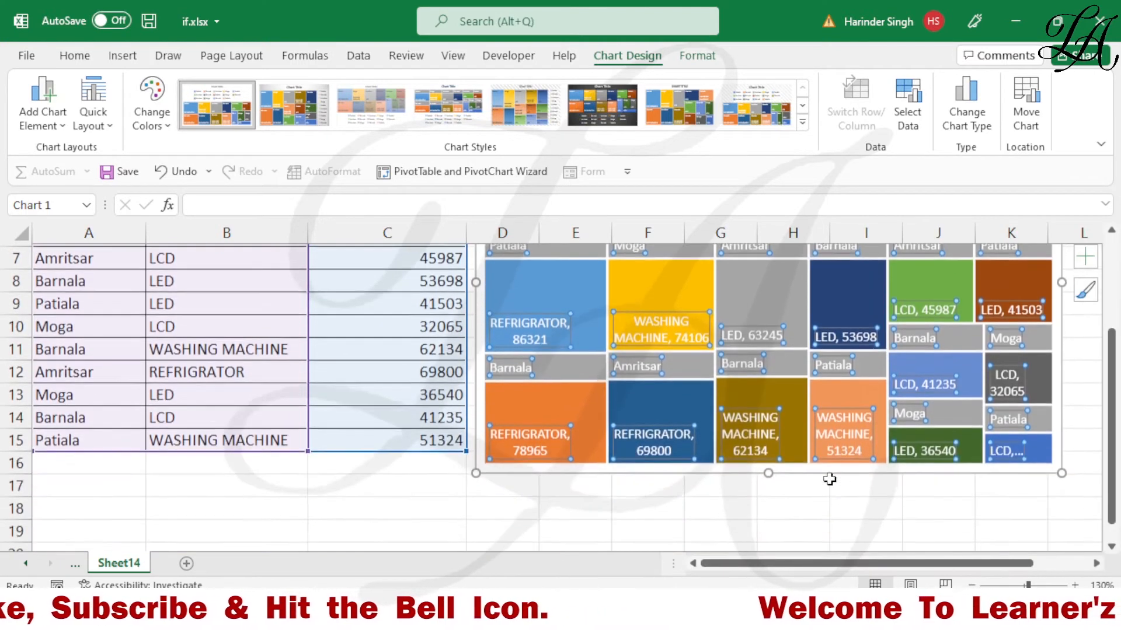
click(865, 505)
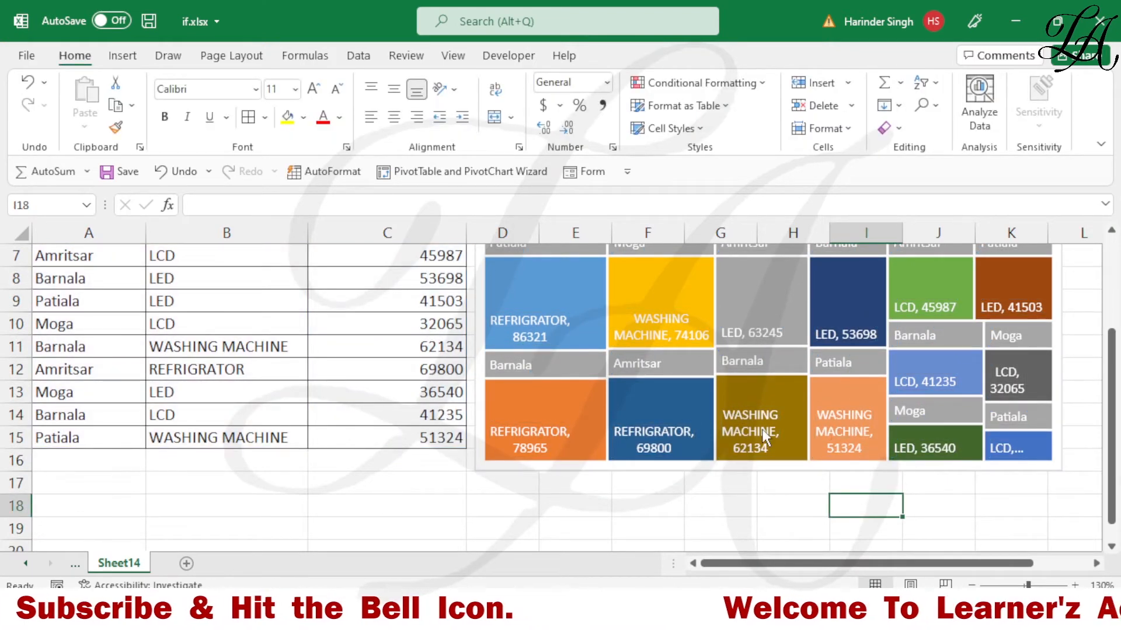
mouse_move(759, 433)
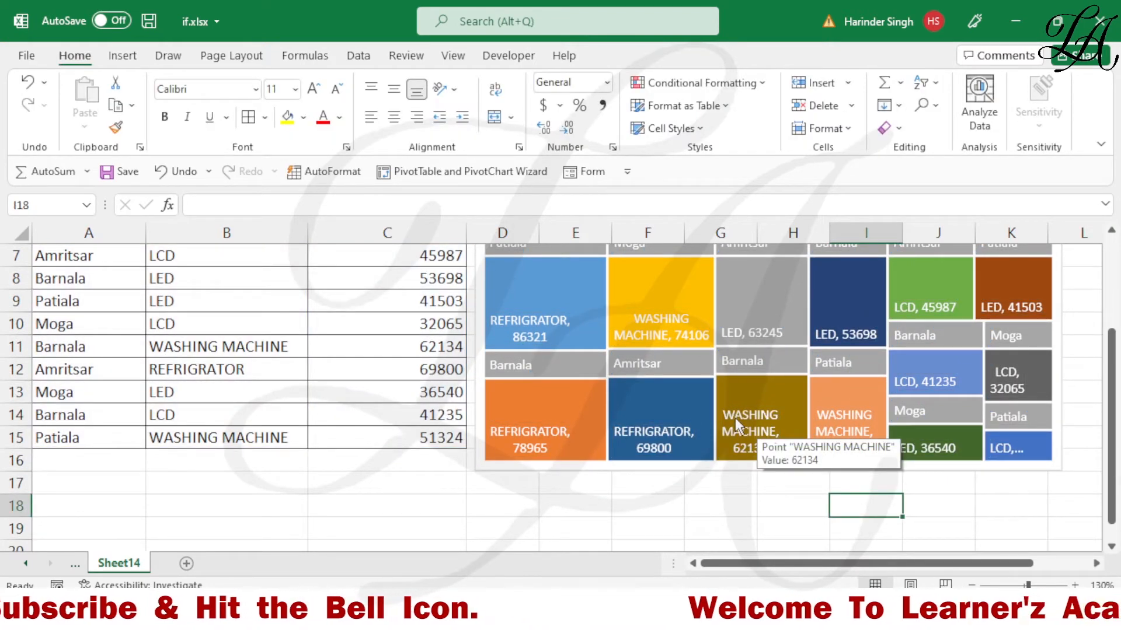
mouse_move(656, 457)
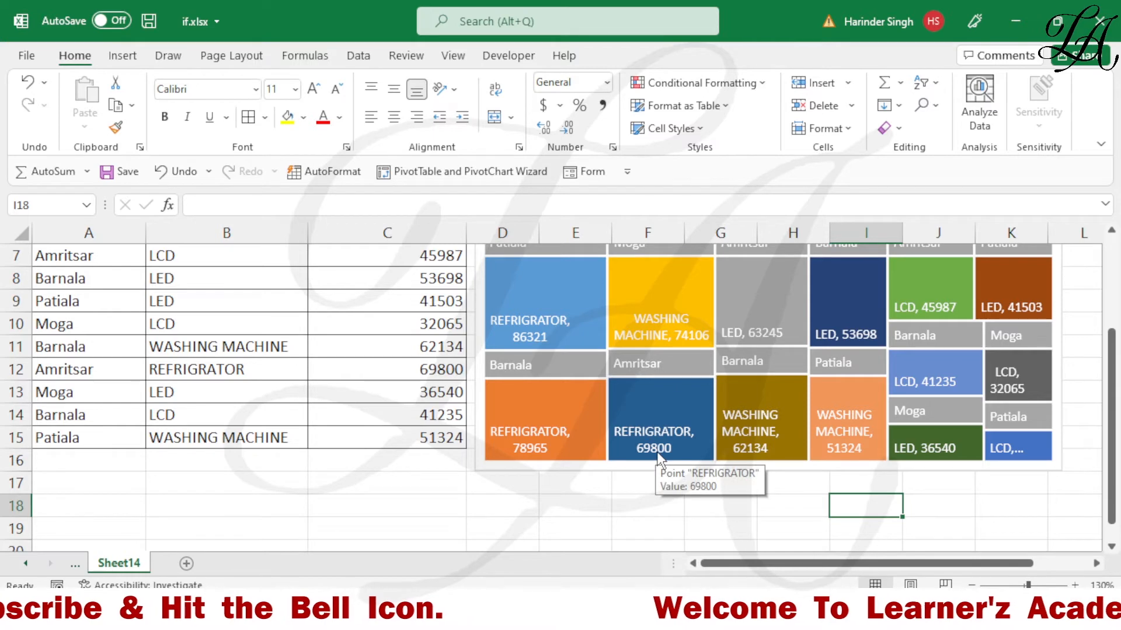
Change the product in cell B6 to LCD and check the matching Patiala tile in the treemap
scroll(815, 383, up, 1)
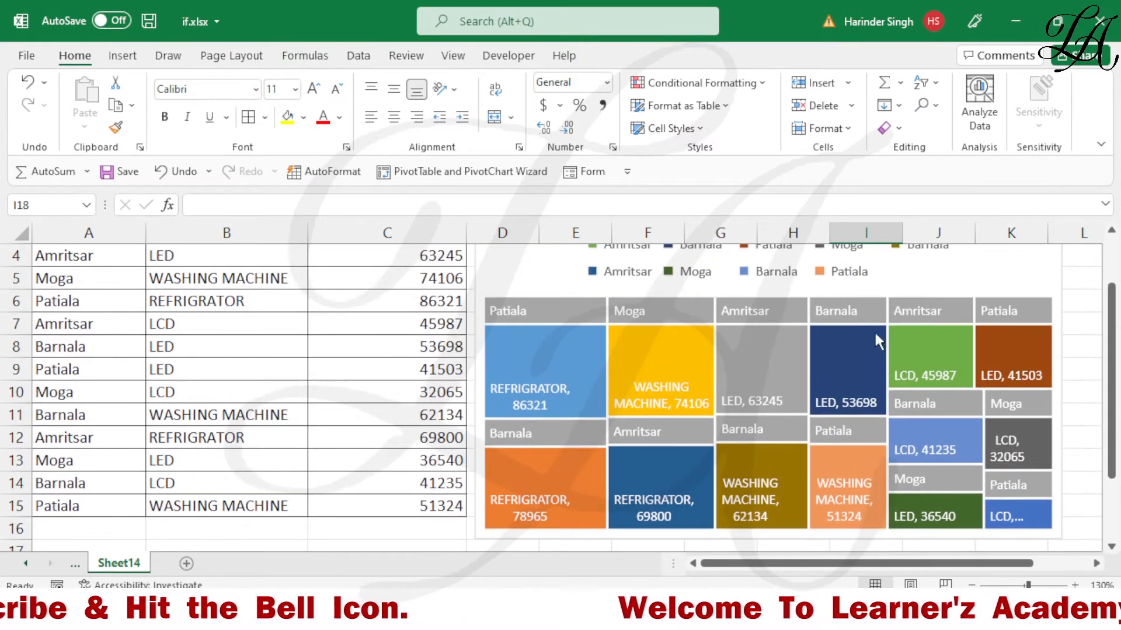
scroll(746, 390, up, 1)
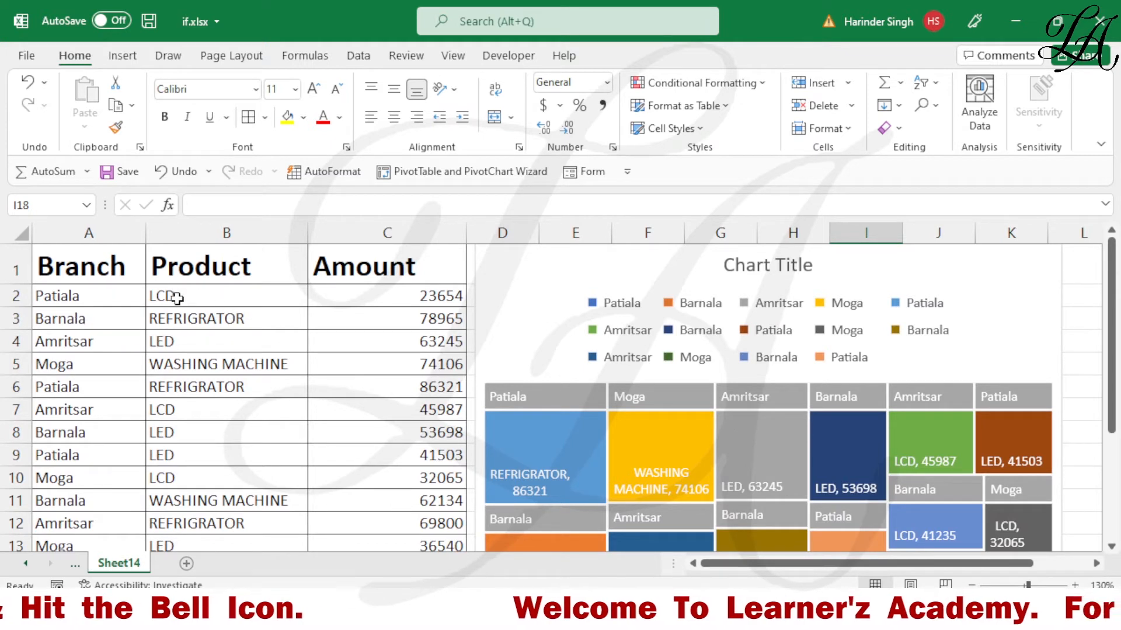
double_click(195, 393)
drag(263, 385, 145, 386)
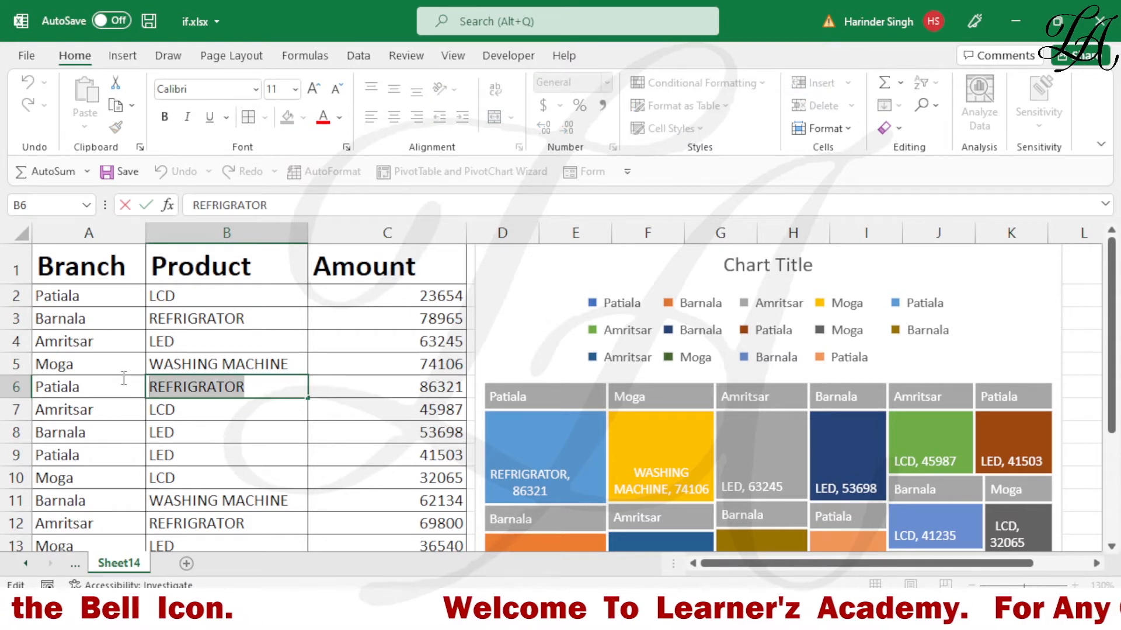
text(LCD)
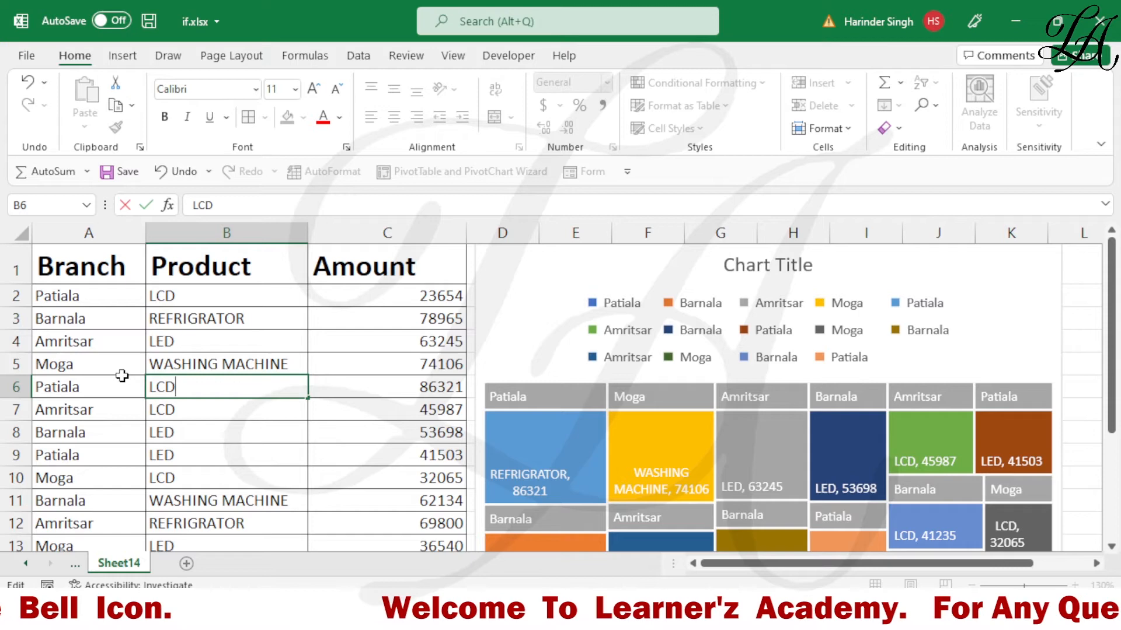
key(Return)
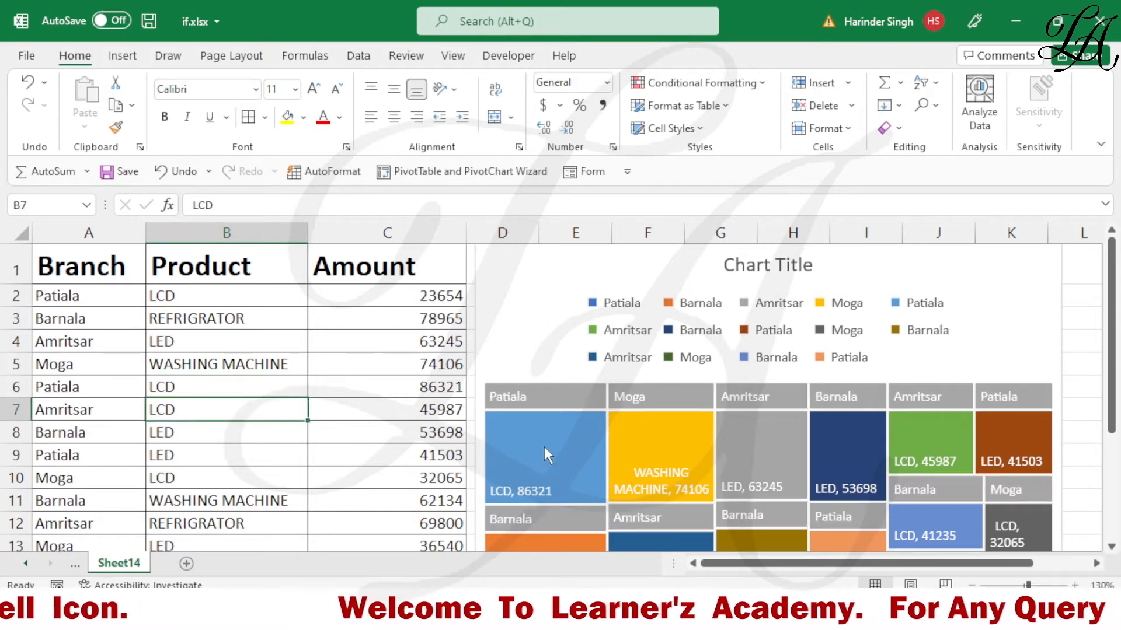
scroll(544, 446, down, 1)
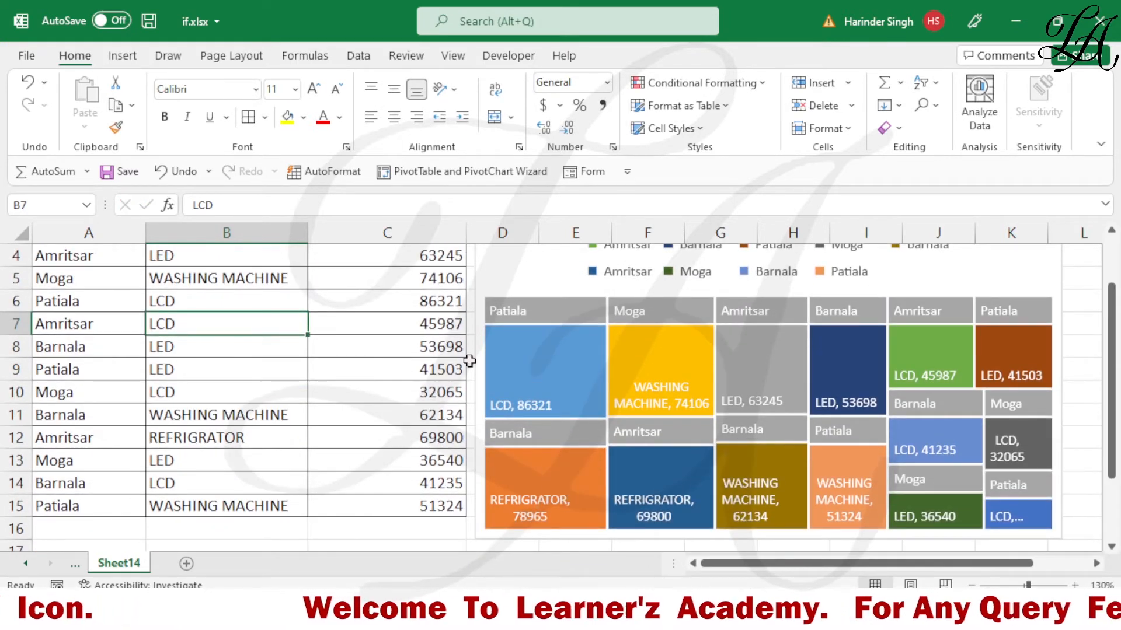
Compare the treemap's tiles and branch banners with the matching branch, product and amount rows, starting with Patiala LCD in row 6
mouse_move(534, 383)
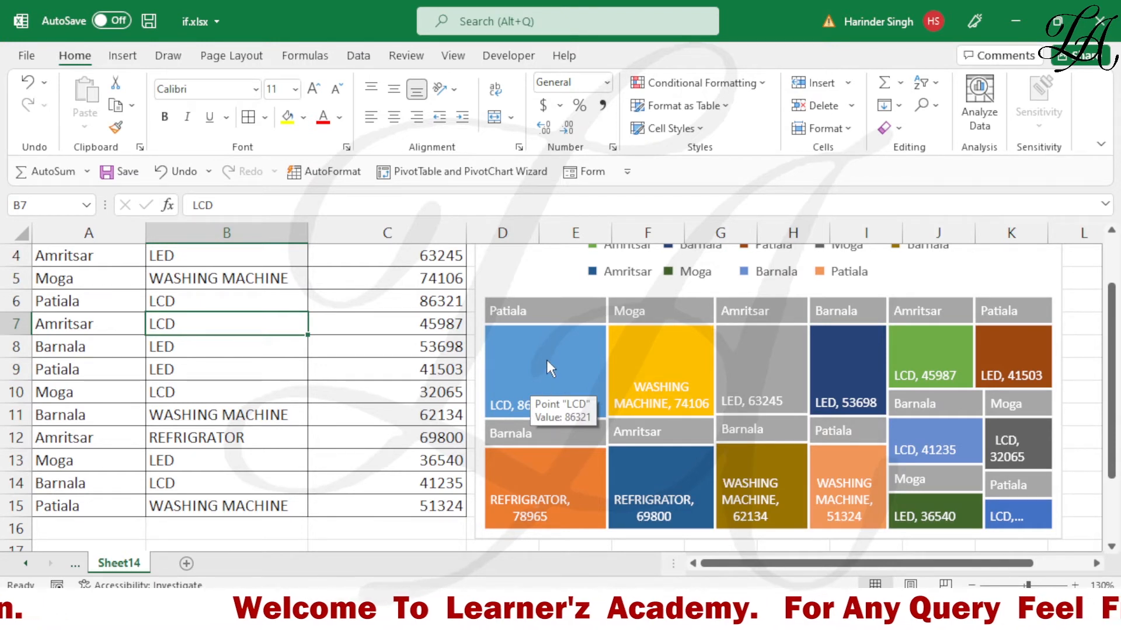
click(546, 360)
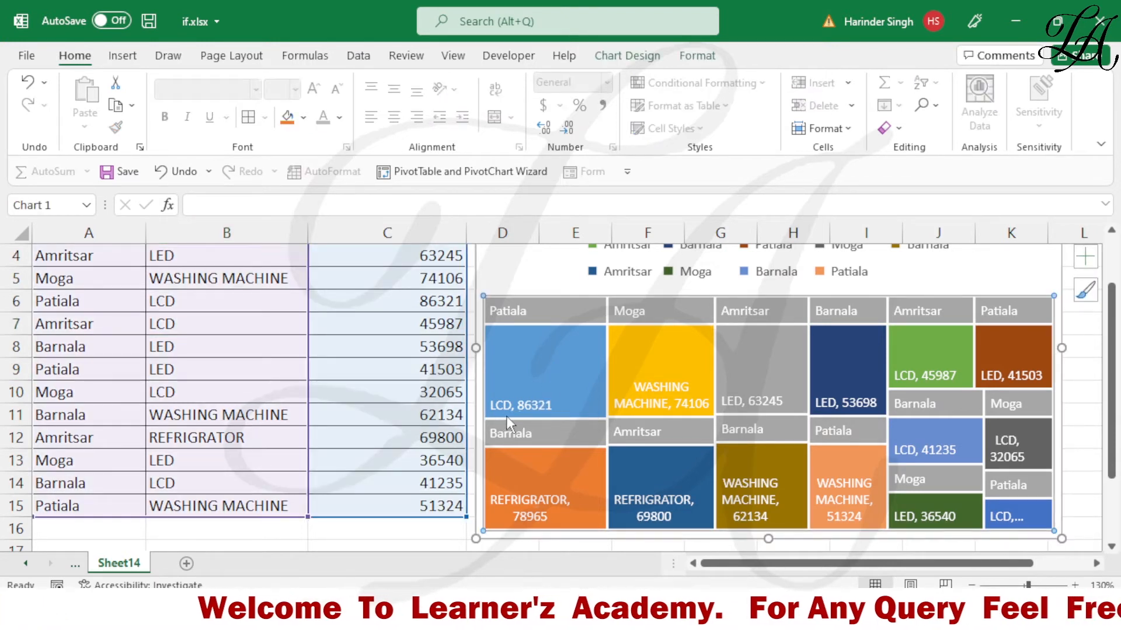
scroll(562, 399, up, 1)
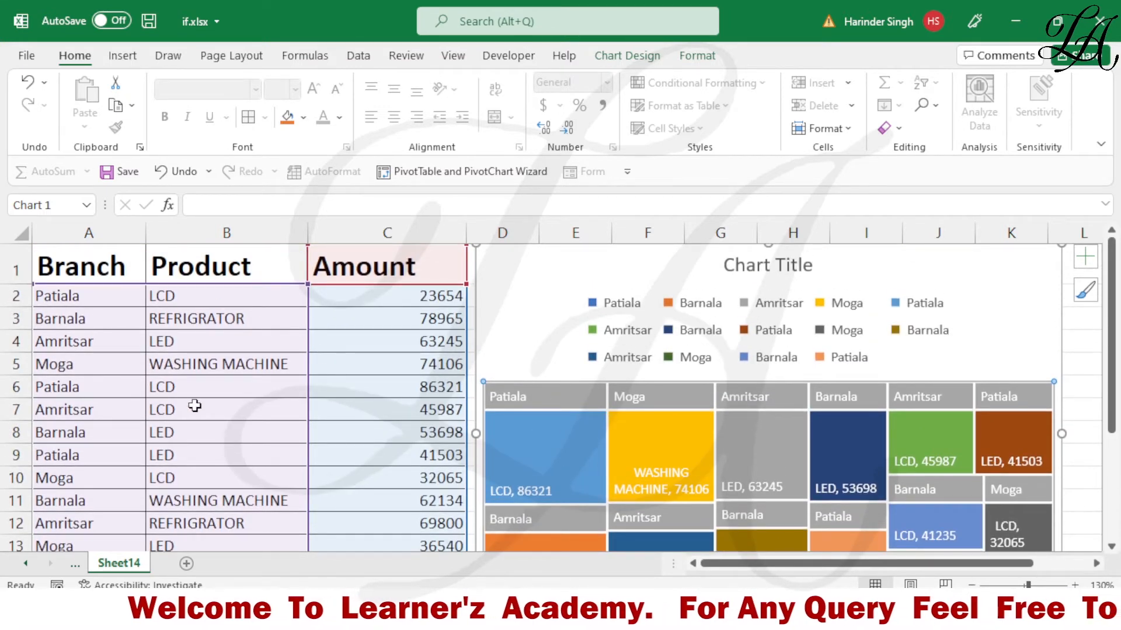
click(411, 393)
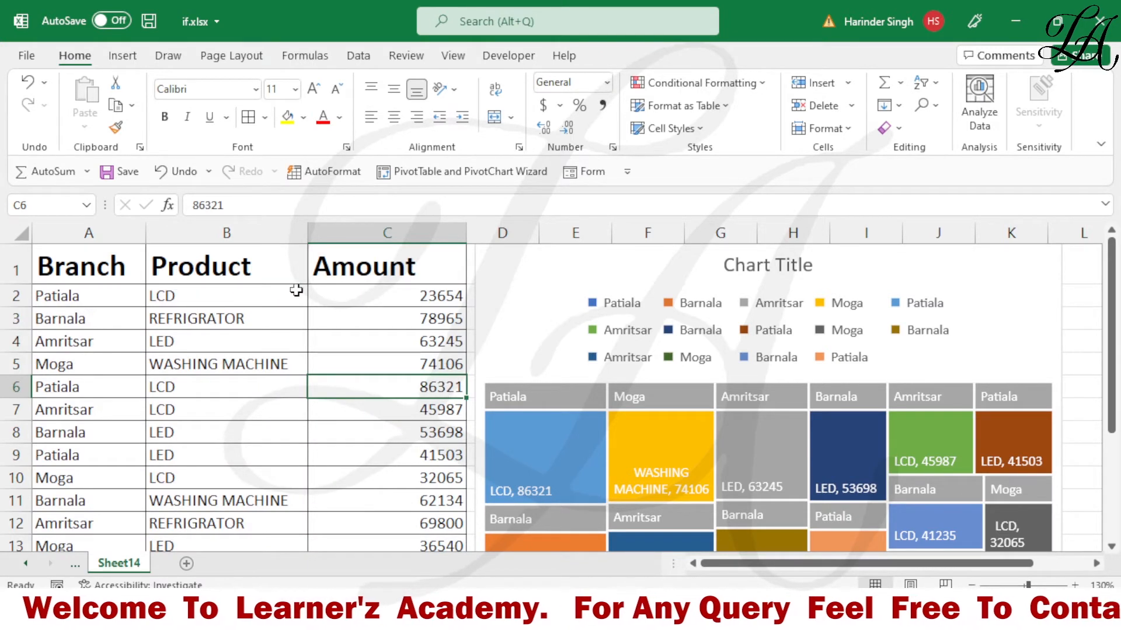
scroll(847, 485, down, 1)
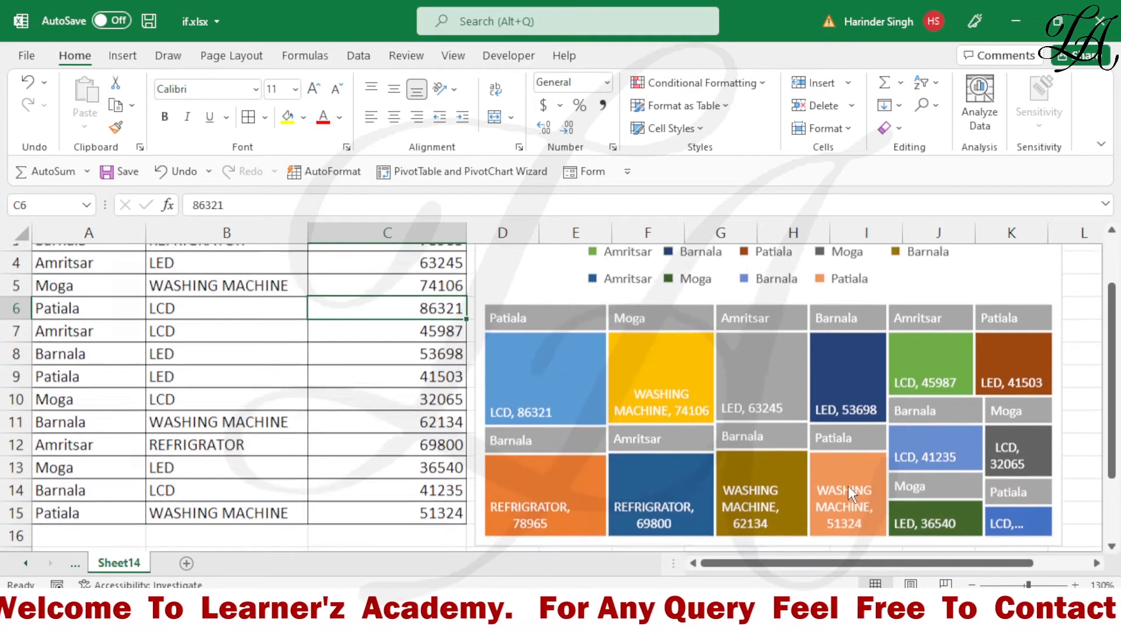
mouse_move(1025, 514)
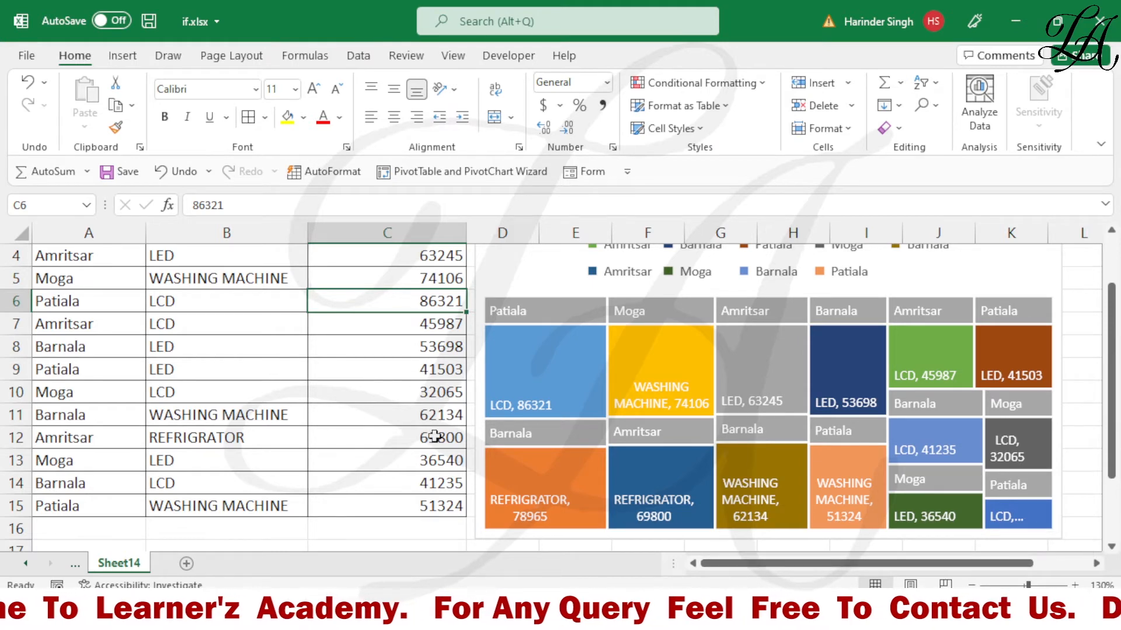
scroll(710, 452, up, 1)
mouse_move(711, 453)
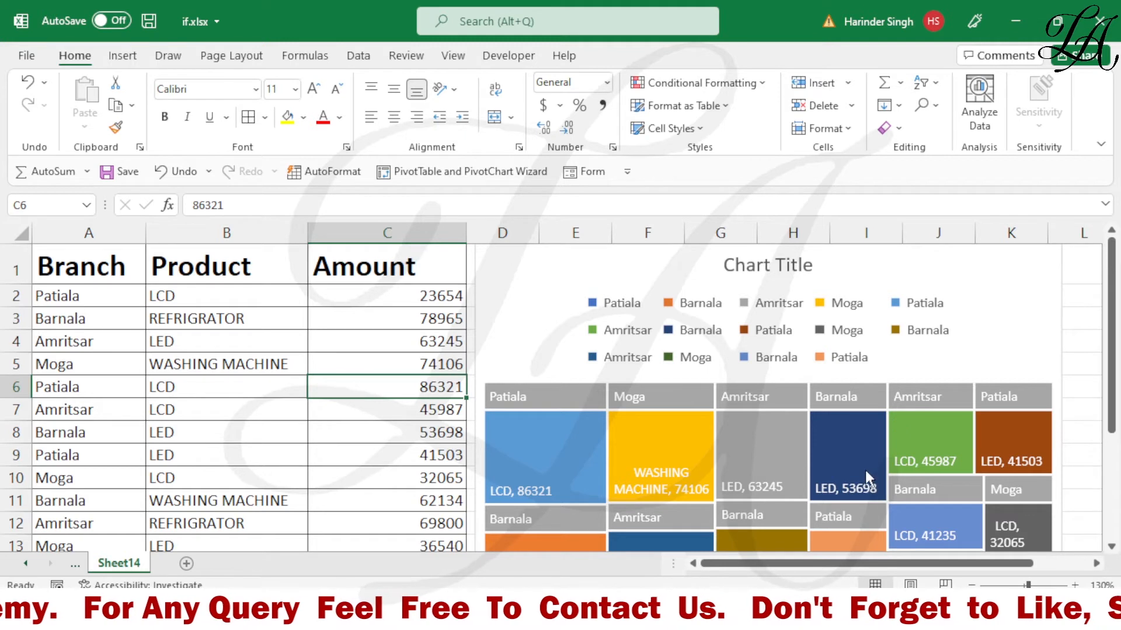
mouse_move(866, 474)
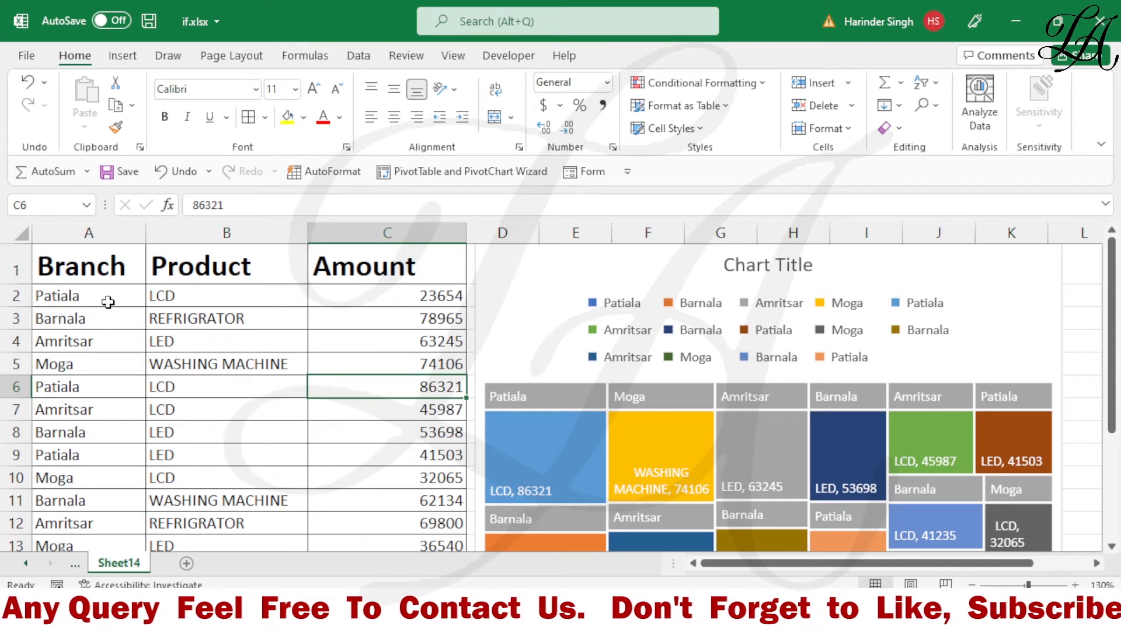
Sort the data table by the Branch column from A to Z
click(69, 296)
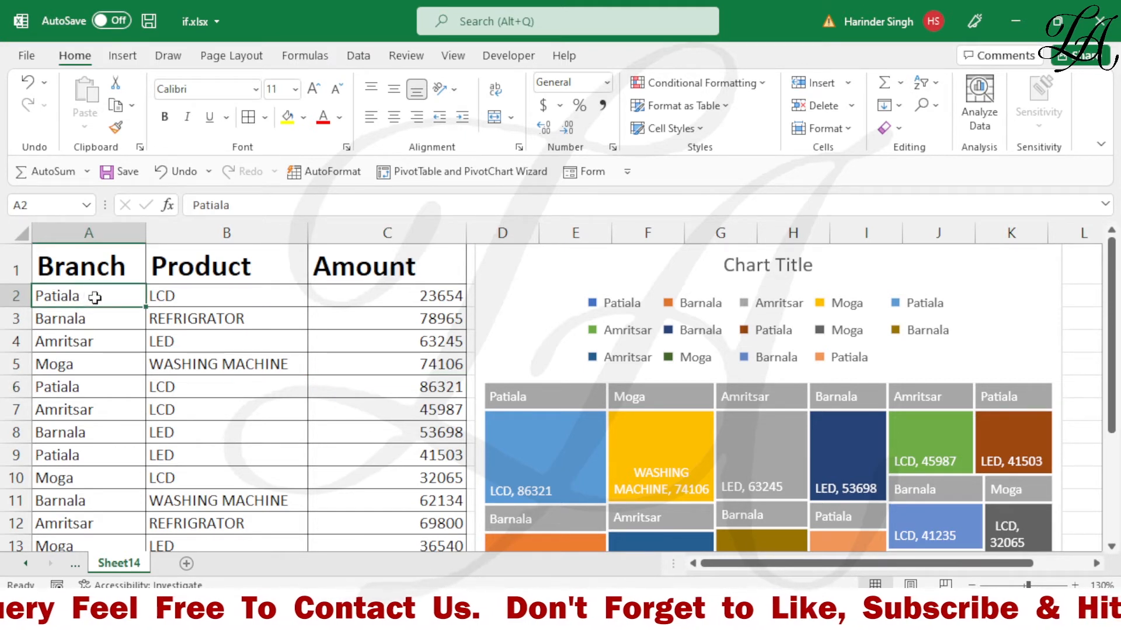
click(937, 85)
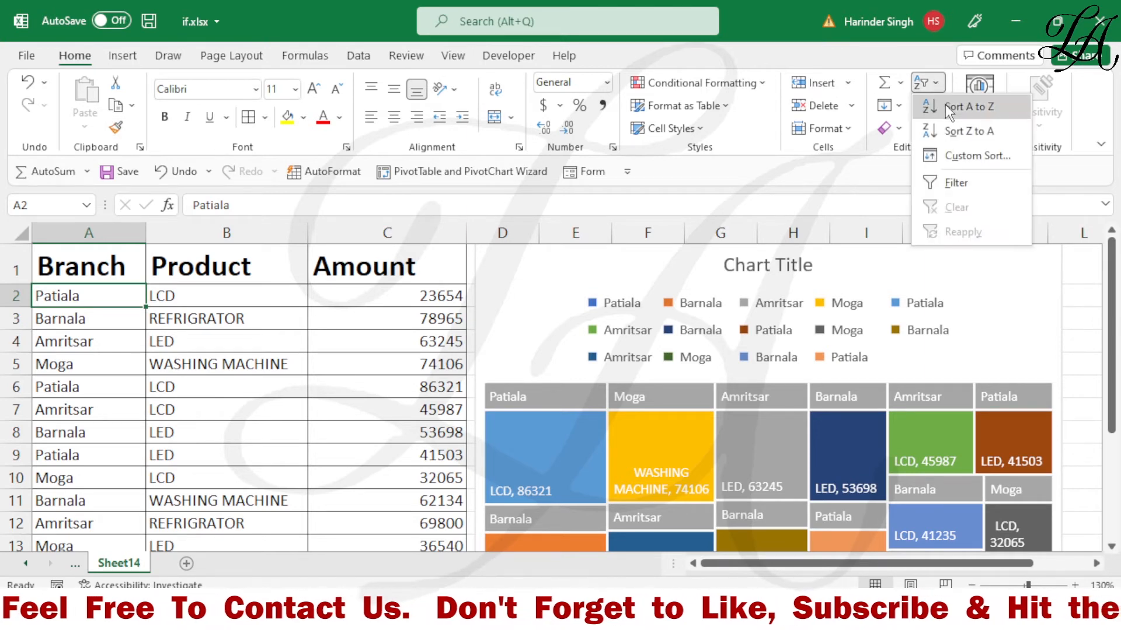
click(945, 104)
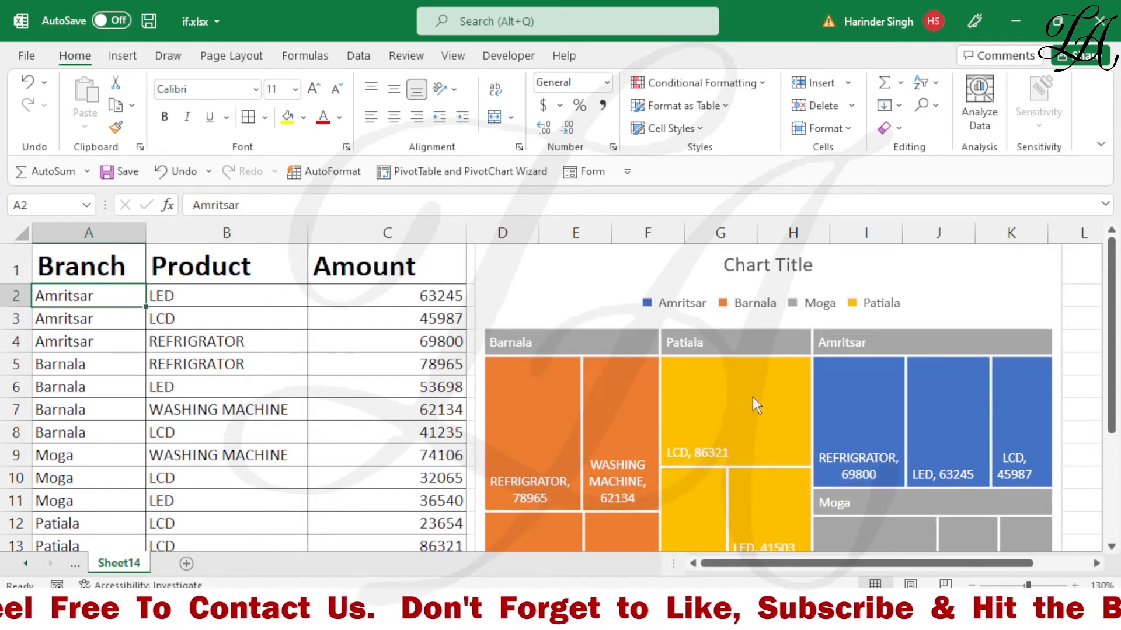
Examine how the treemap groups and colours the product tiles under each branch, comparing the tile values with the sorted rows
mouse_move(604, 468)
scroll(740, 537, down, 2)
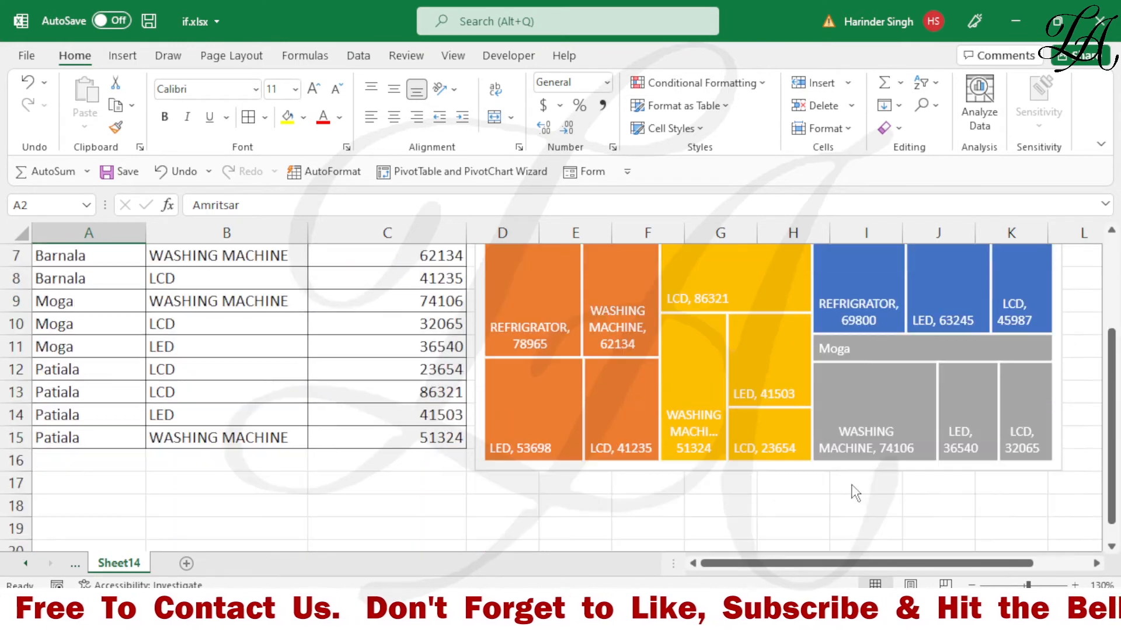
drag(884, 566, 912, 569)
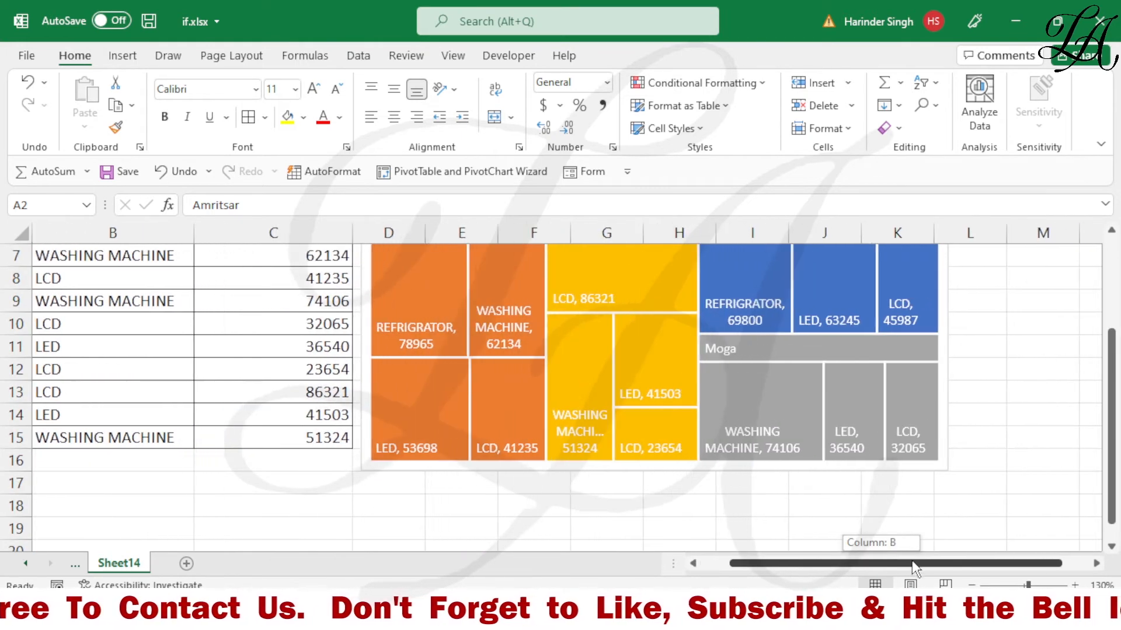
scroll(804, 472, up, 2)
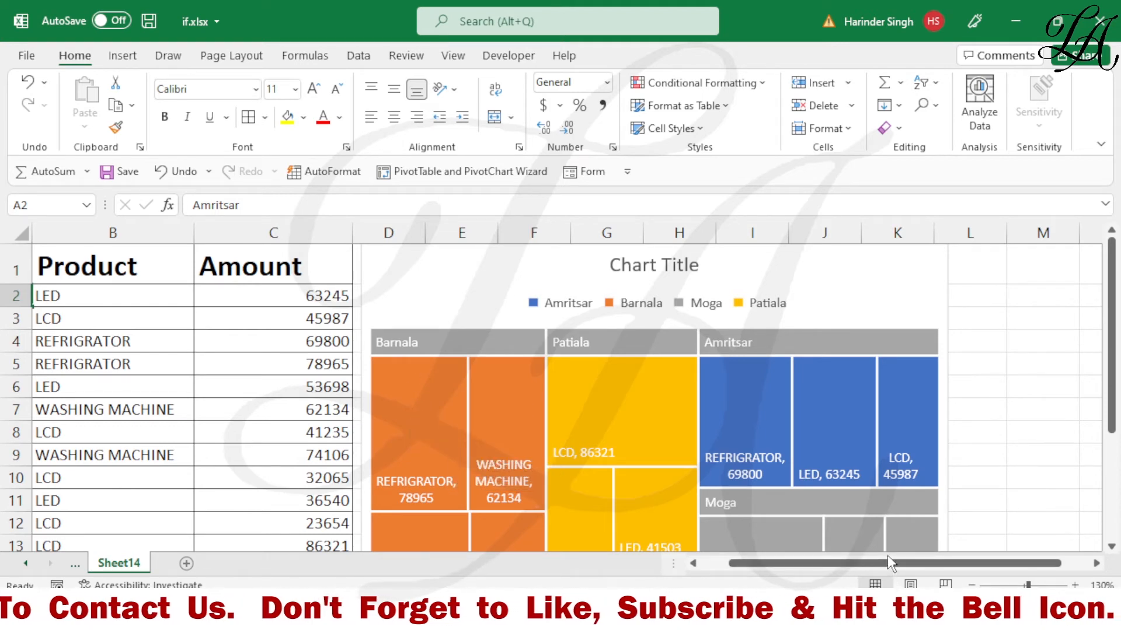
scroll(386, 434, down, 2)
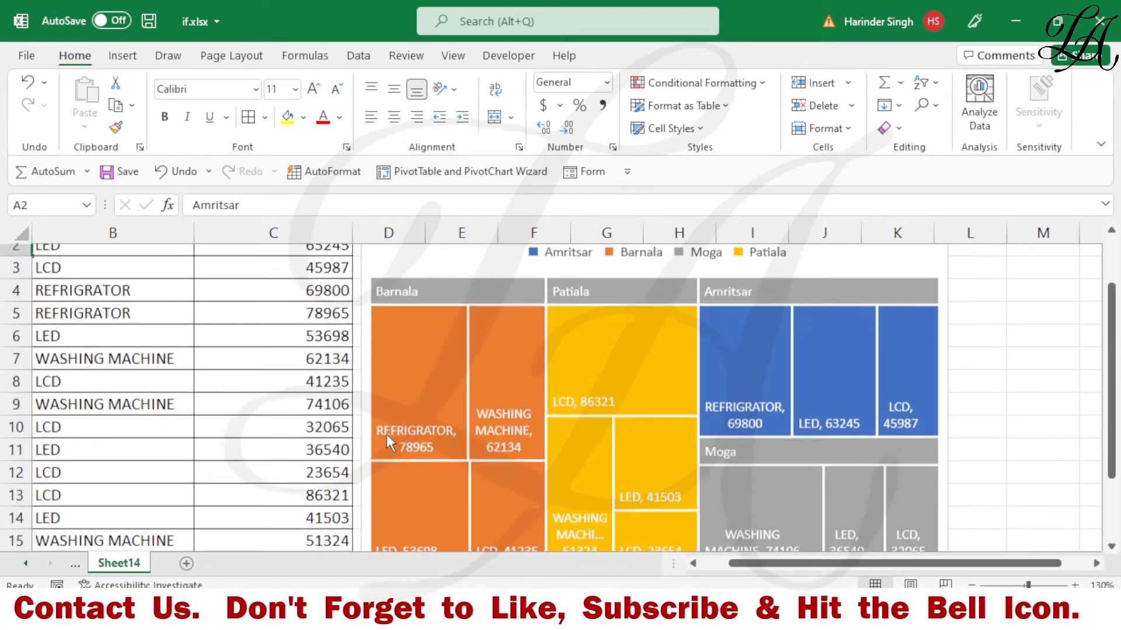
scroll(504, 364, up, 1)
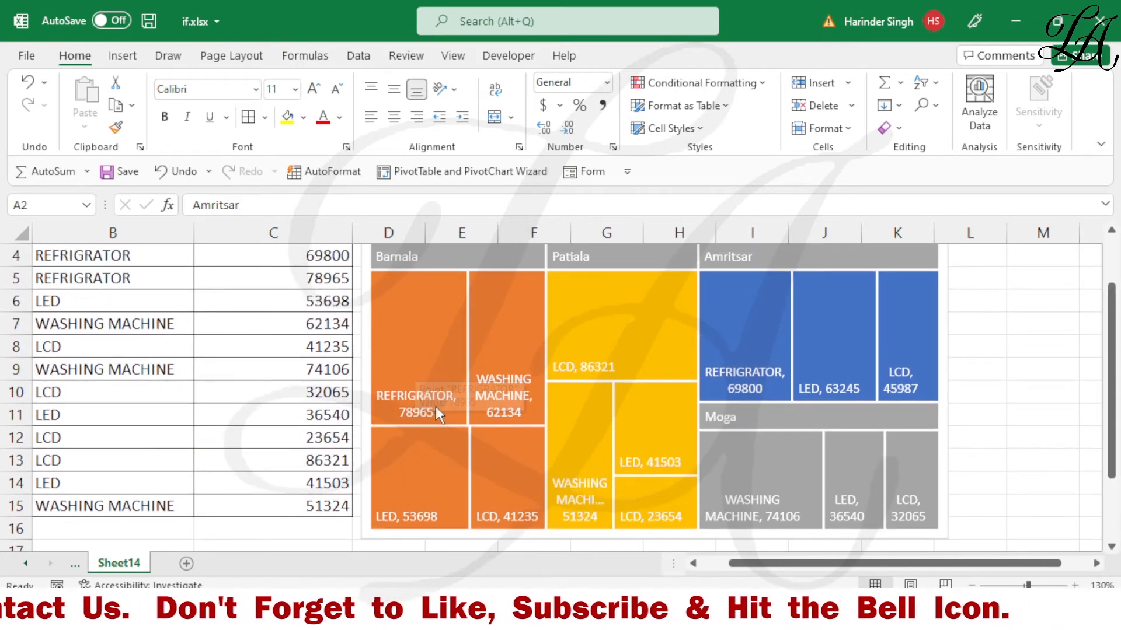
mouse_move(425, 414)
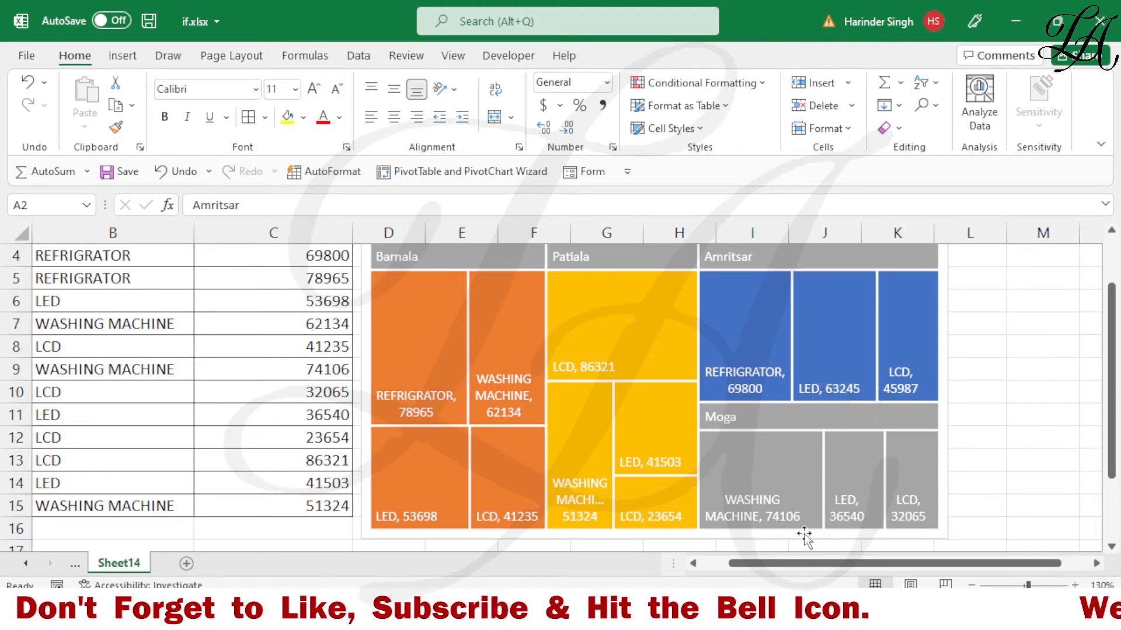
drag(805, 564, 776, 564)
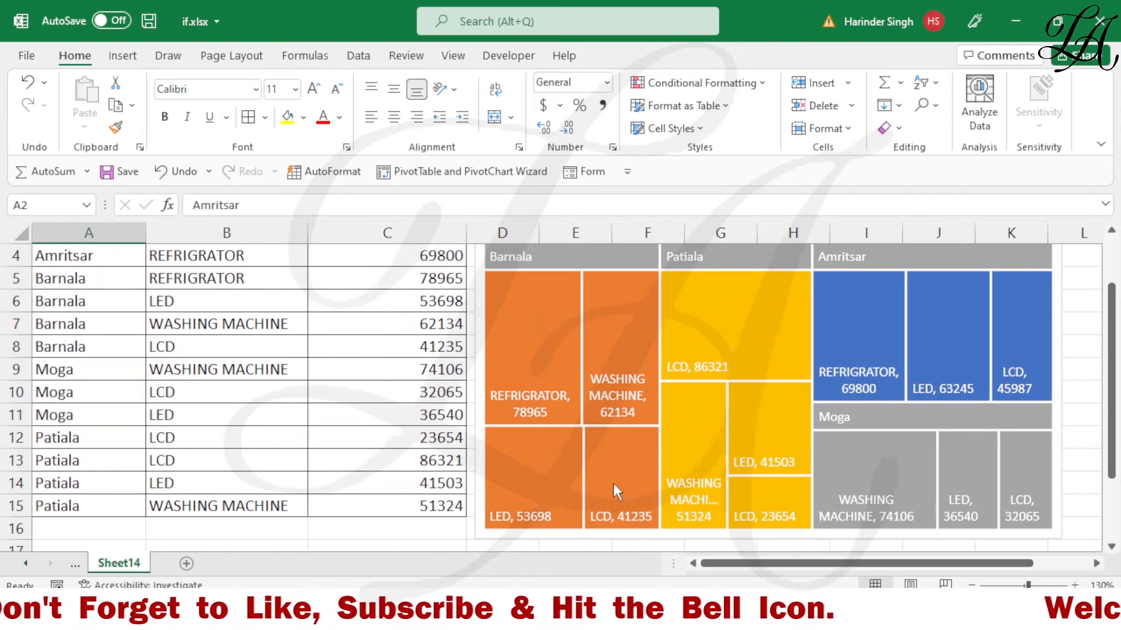
mouse_move(788, 424)
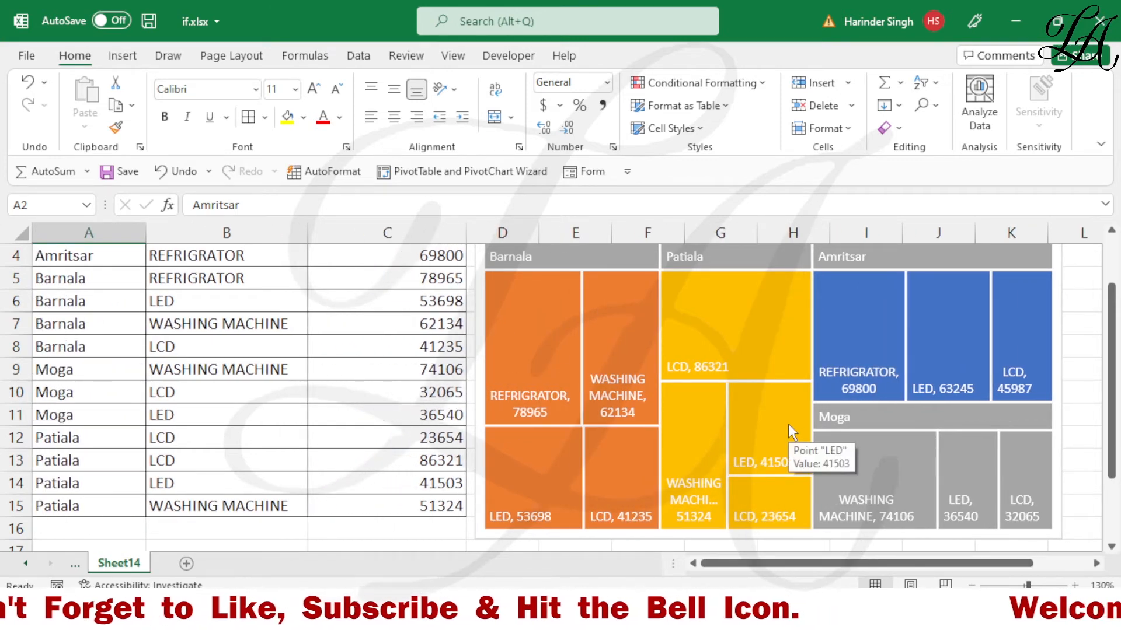
scroll(756, 398, up, 1)
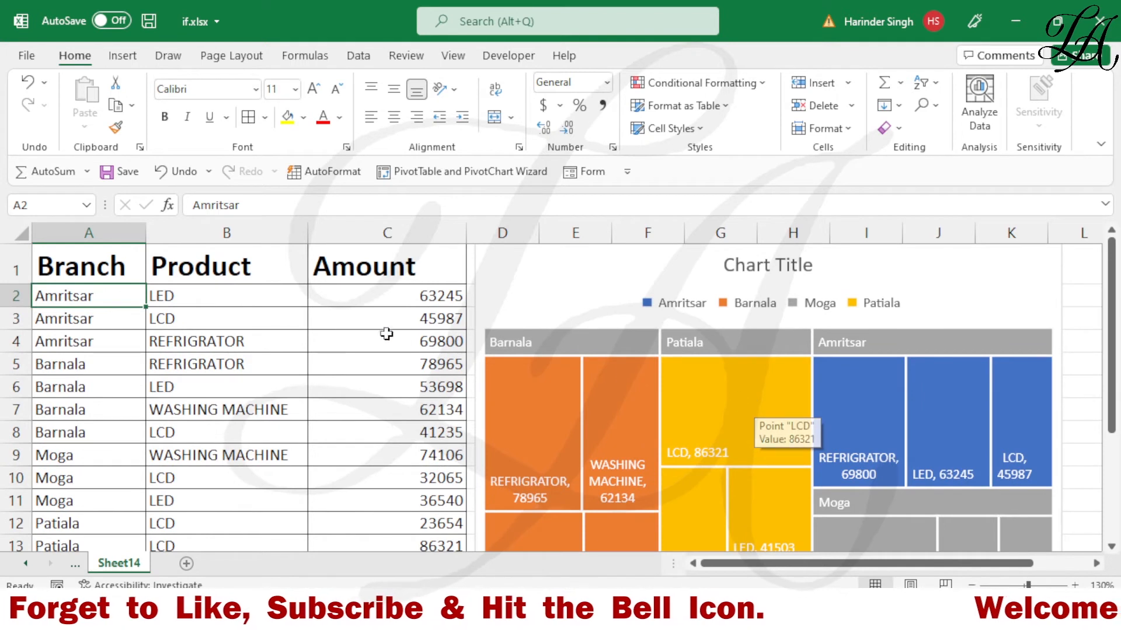
mouse_move(665, 379)
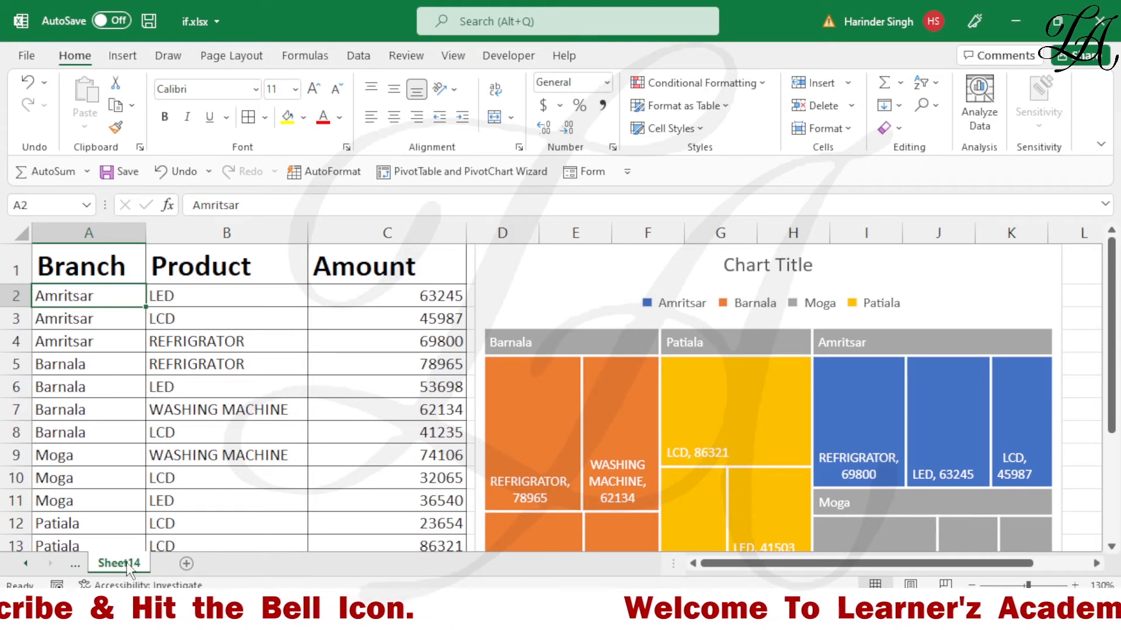
Duplicate Sheet14 directly after the original and delete the treemap chart from the copy
drag(127, 563, 165, 565)
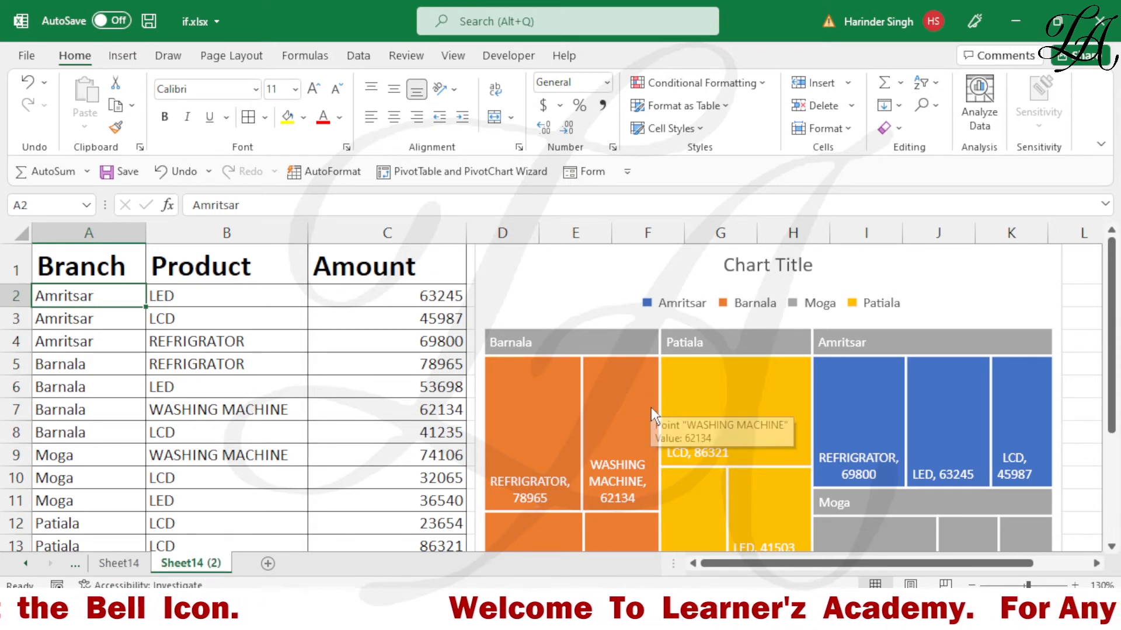
click(1022, 287)
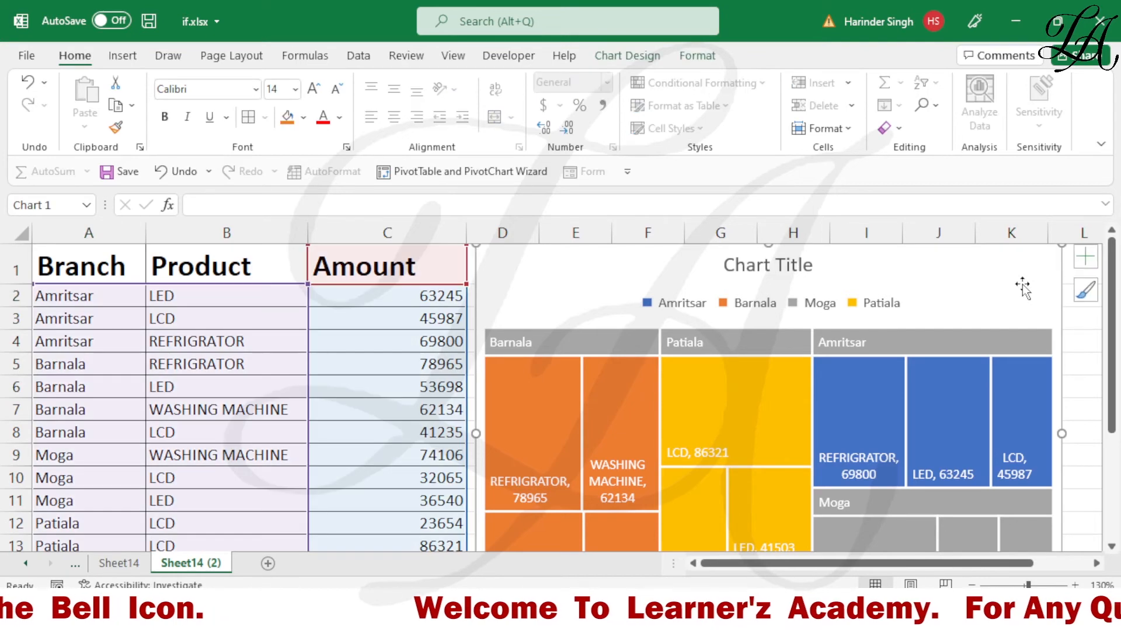
key(Delete)
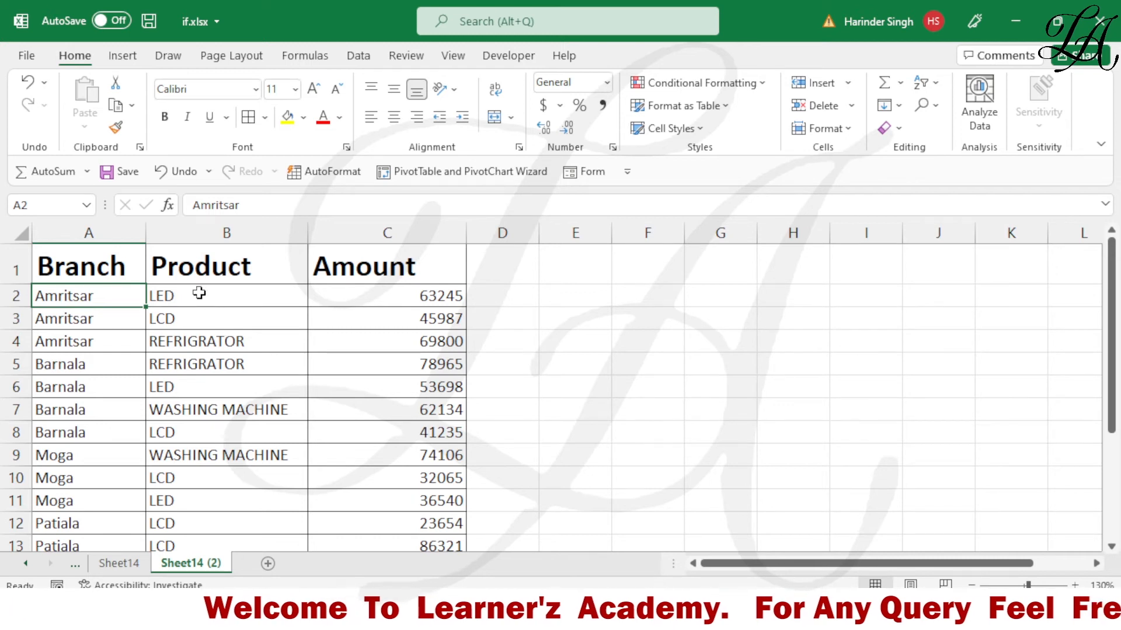
Select the Product column's data from header cell B1 down to row 15 on the copied sheet
click(202, 271)
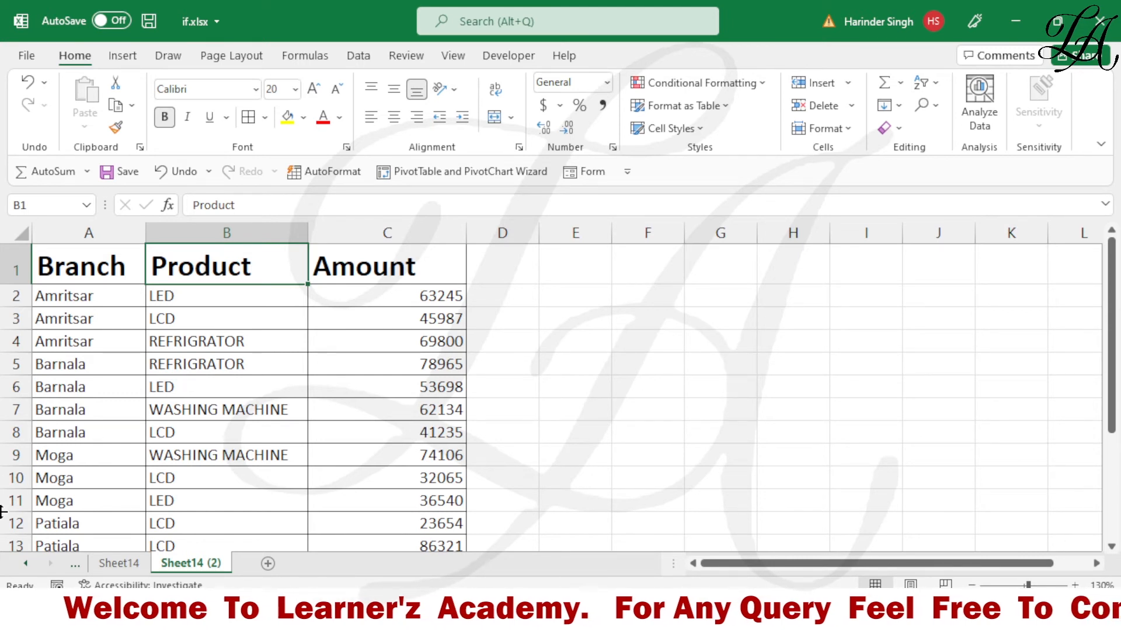
key(ctrl+shift+Down)
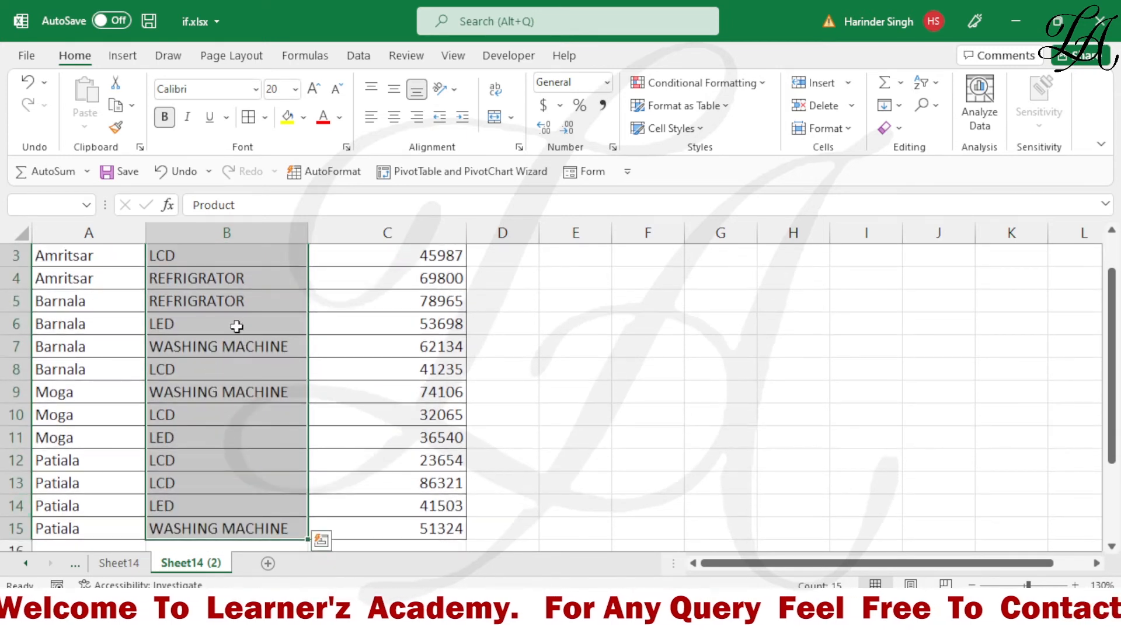
scroll(234, 296, up, 1)
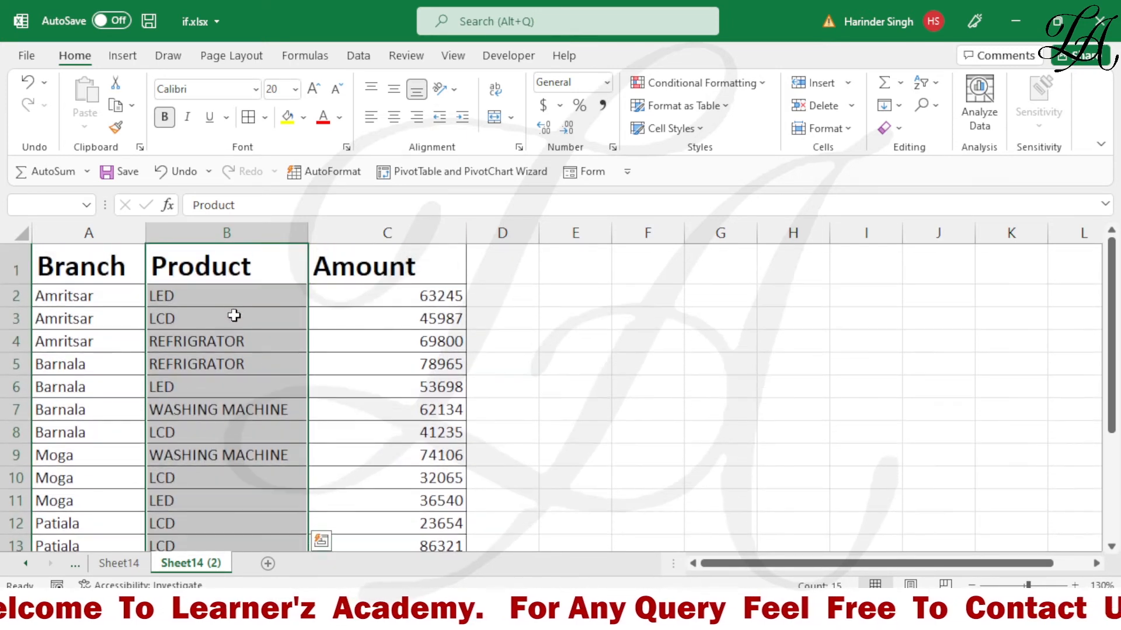